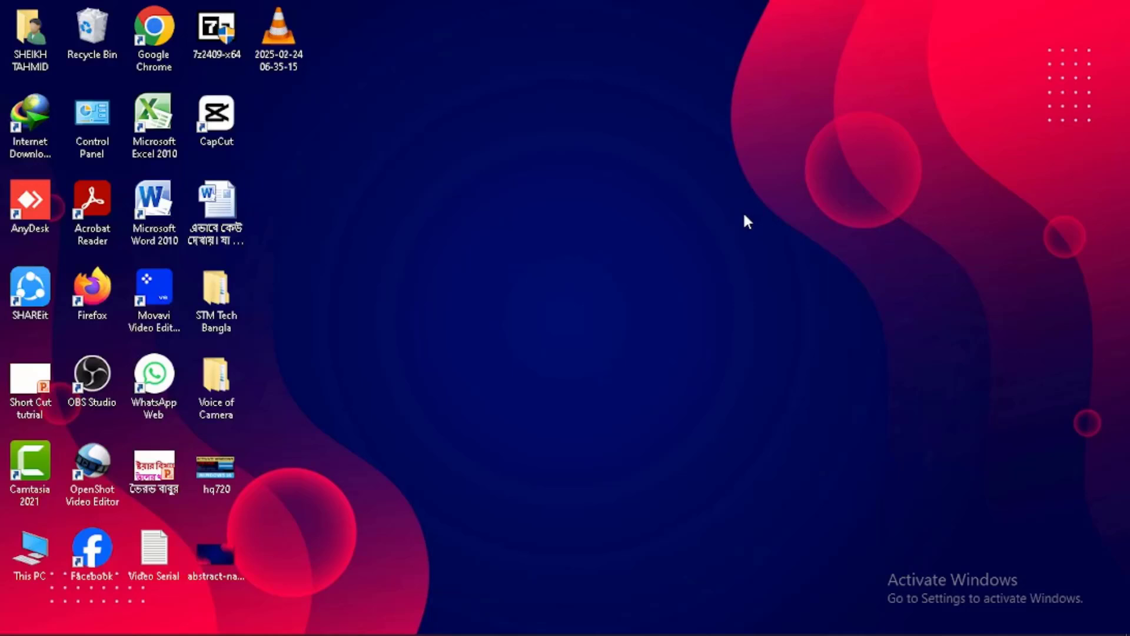
Run gpedit.msc to open the Local Group Policy Editor
key("super+r")
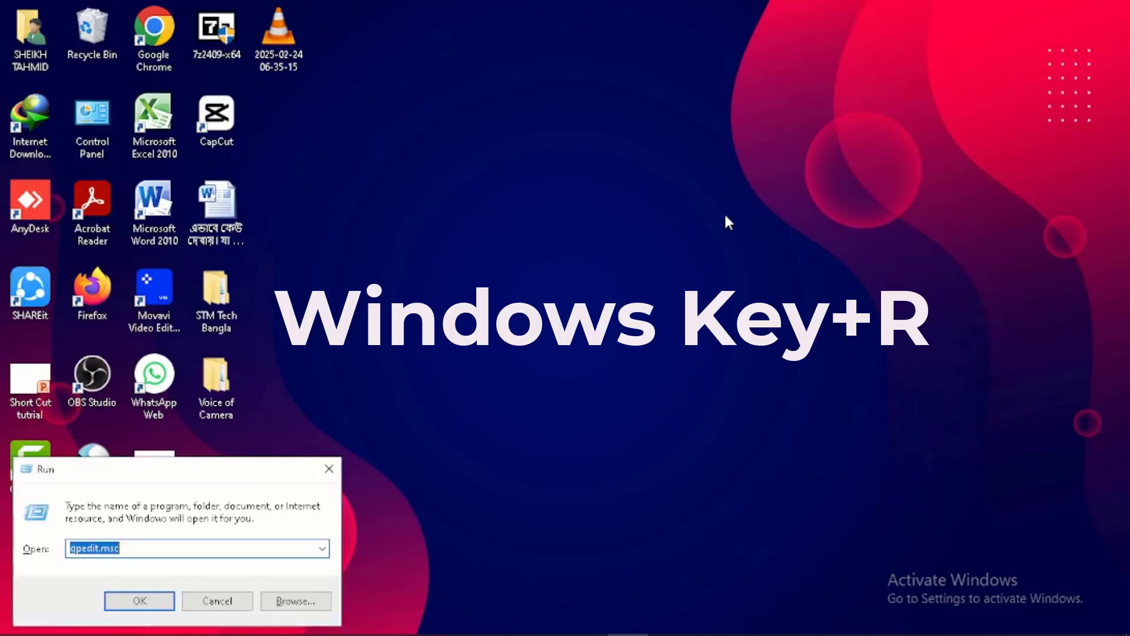
key("BackSpace")
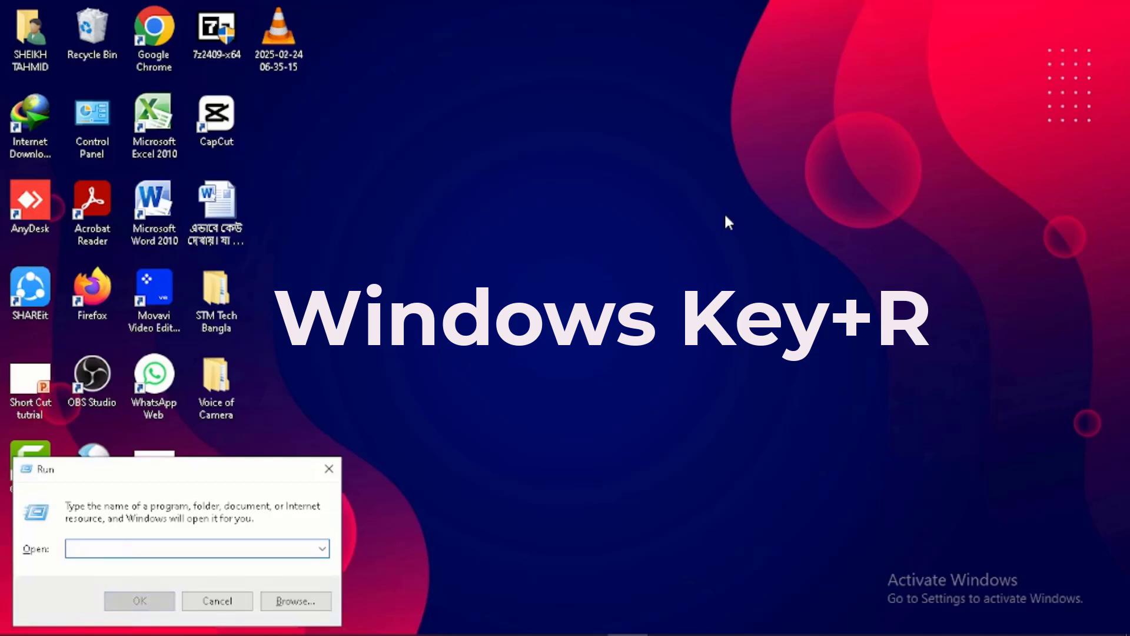
type("gpe")
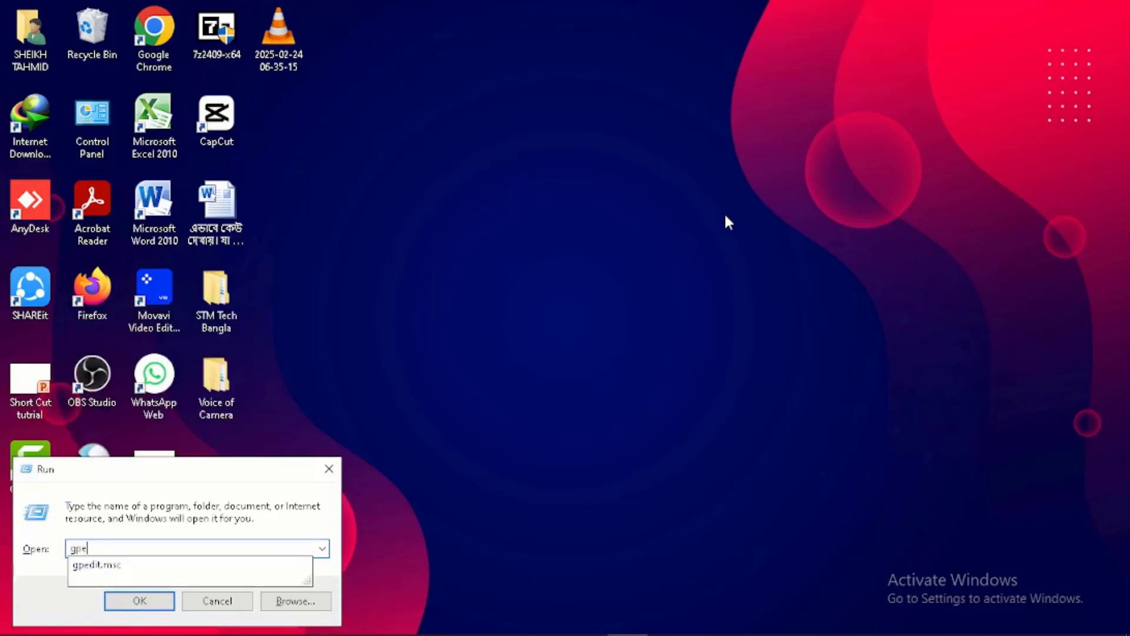
type("dit.msc")
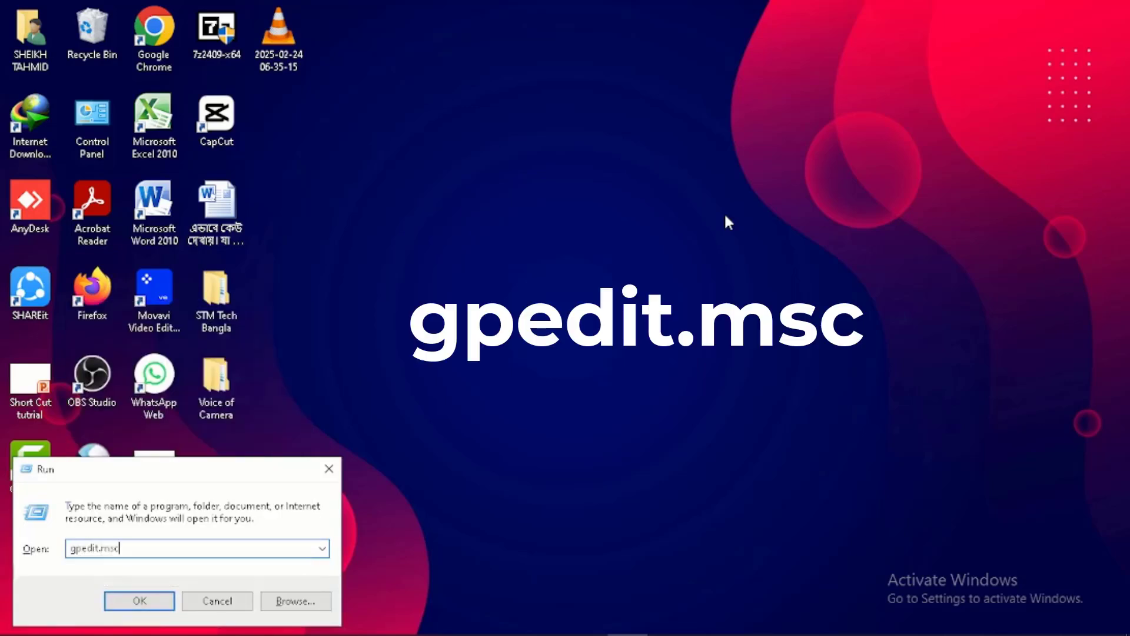
left_click(139, 600)
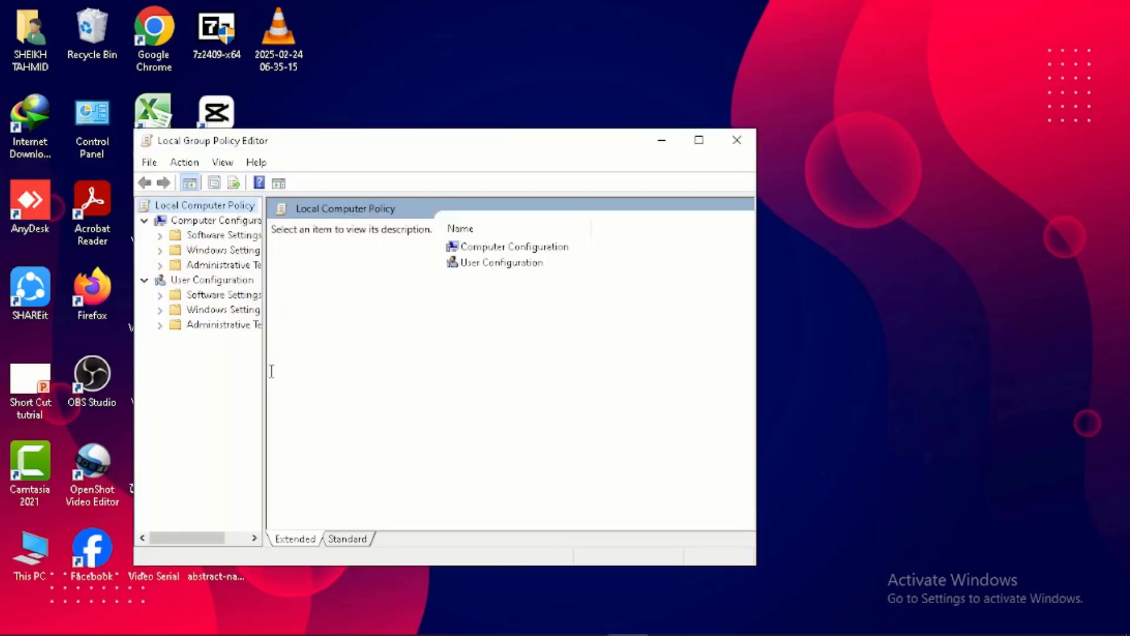
Open the Windows Components folder under Computer Configuration's Administrative Templates, widening the tree pane and the window
left_click_drag(263, 367, 559, 370)
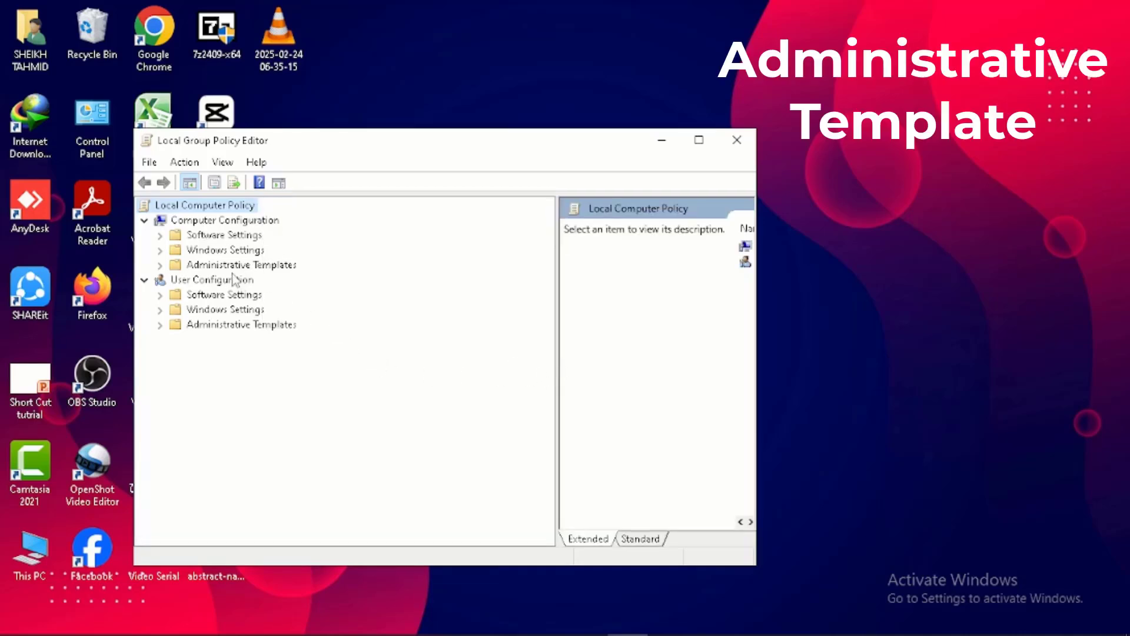
double_click(256, 266)
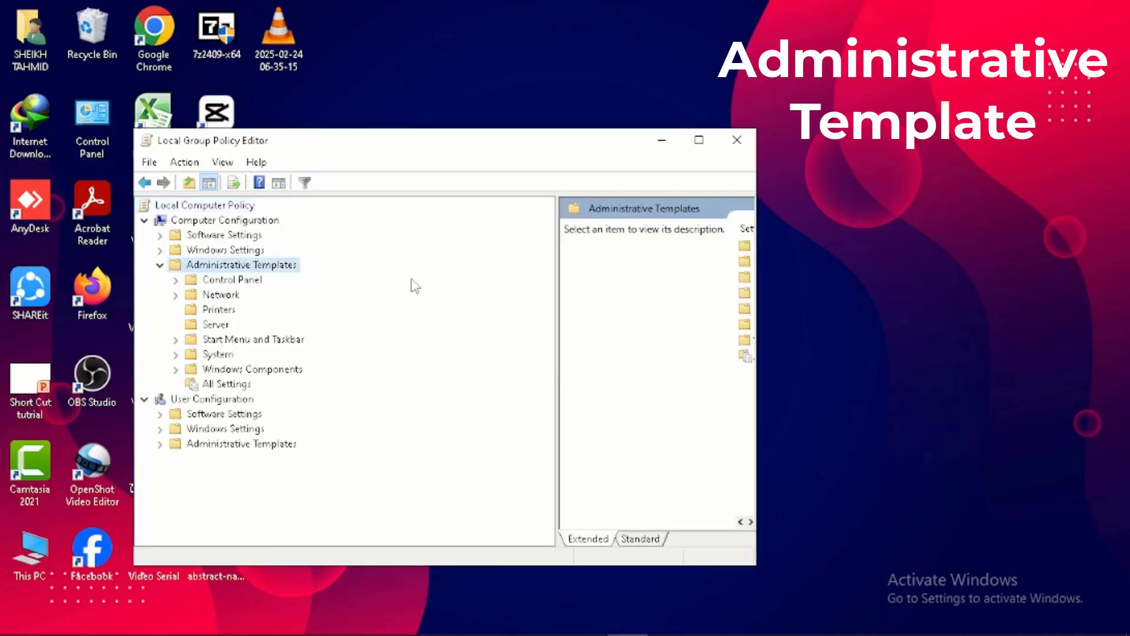
left_click_drag(759, 298, 1015, 376)
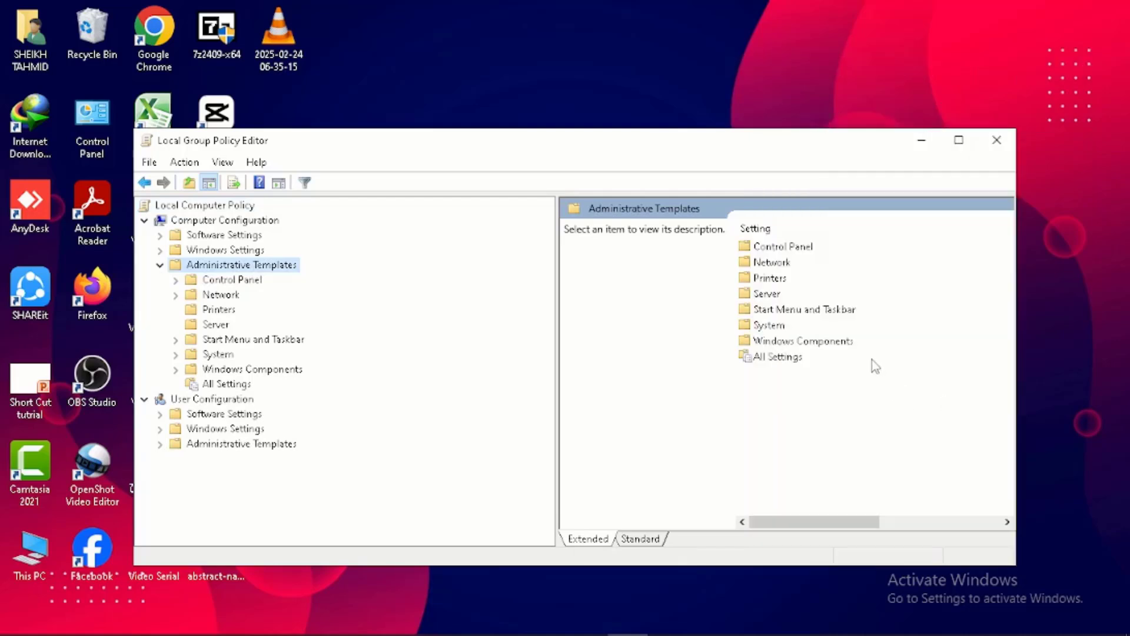
double_click(782, 344)
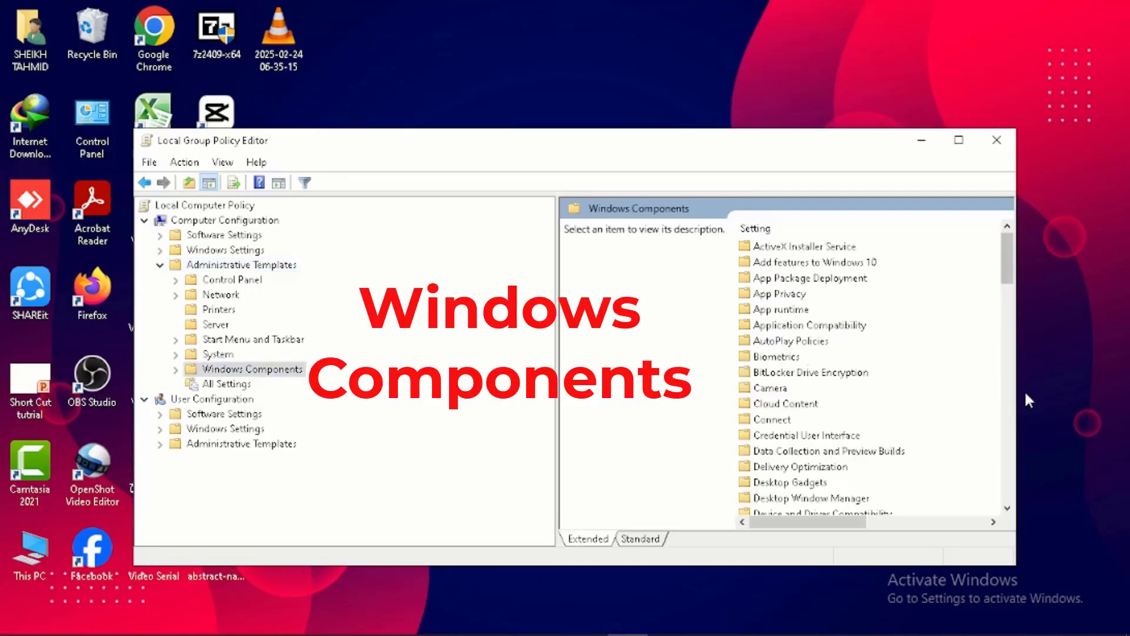
Widen the editor window and open the Windows Update folder within Windows Components
left_click_drag(1017, 392, 1126, 384)
scroll(942, 360, "down", 8)
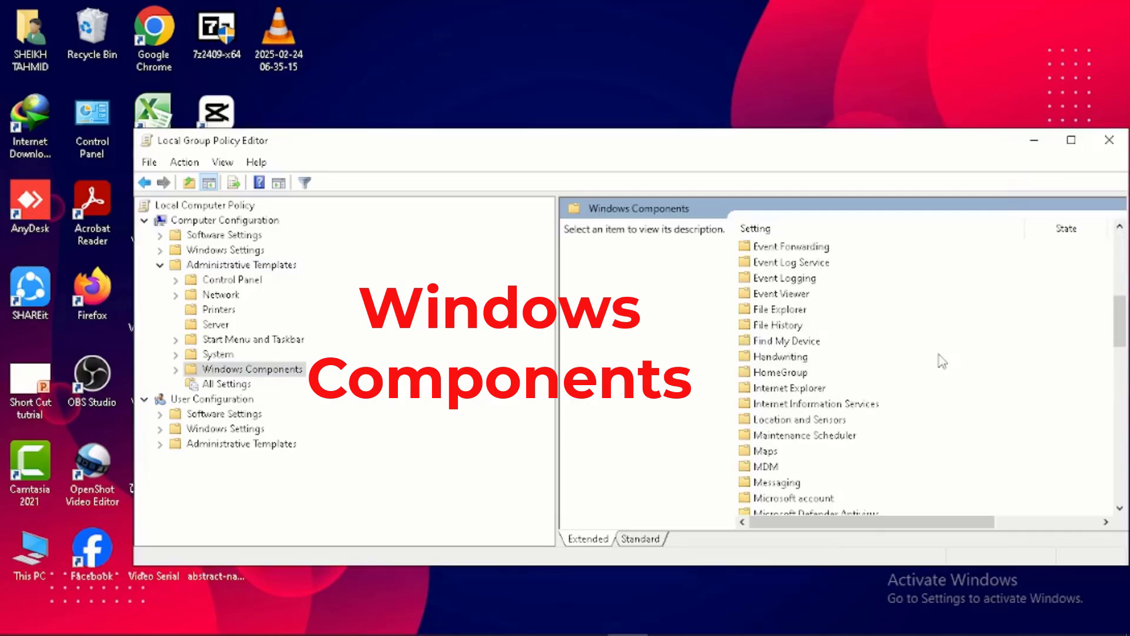
scroll(941, 360, "down", 6)
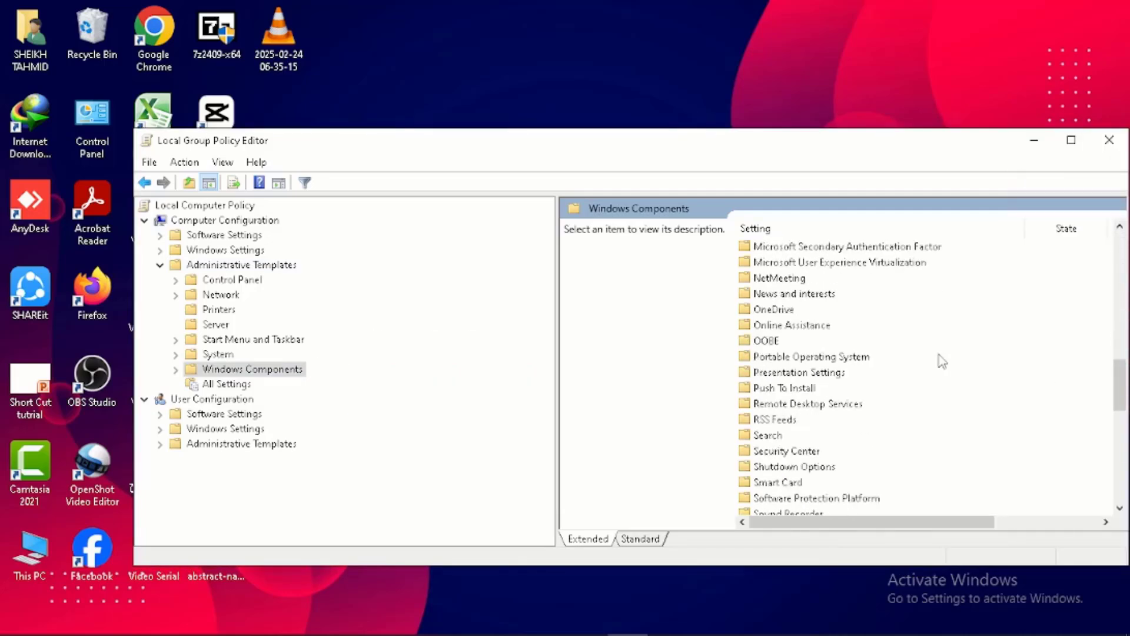
scroll(942, 360, "down", 3)
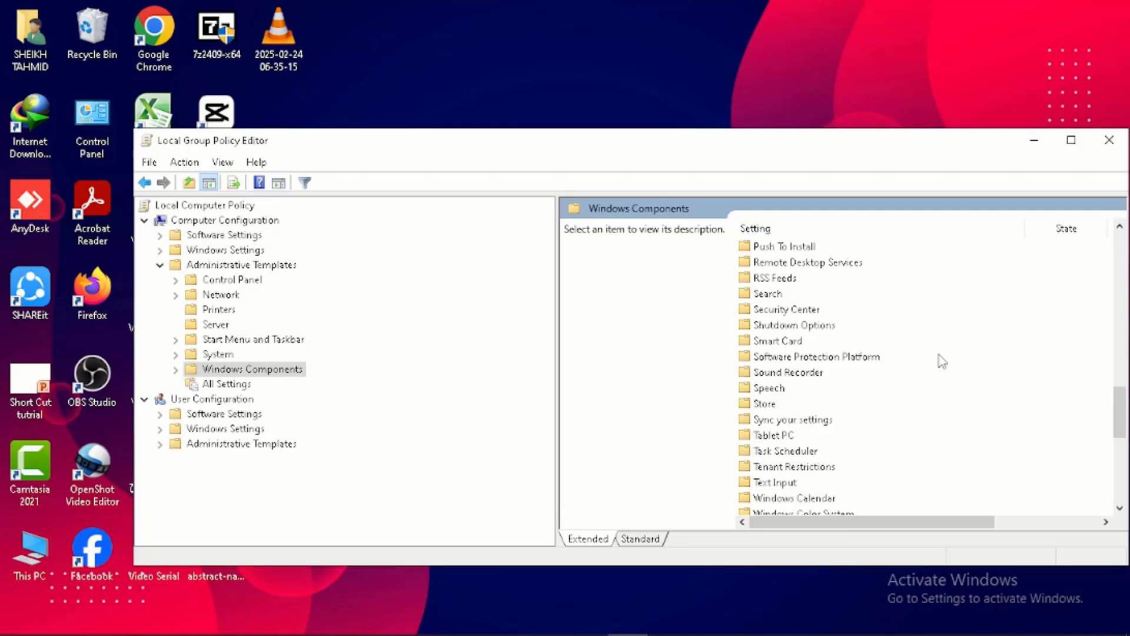
scroll(941, 360, "down", 5)
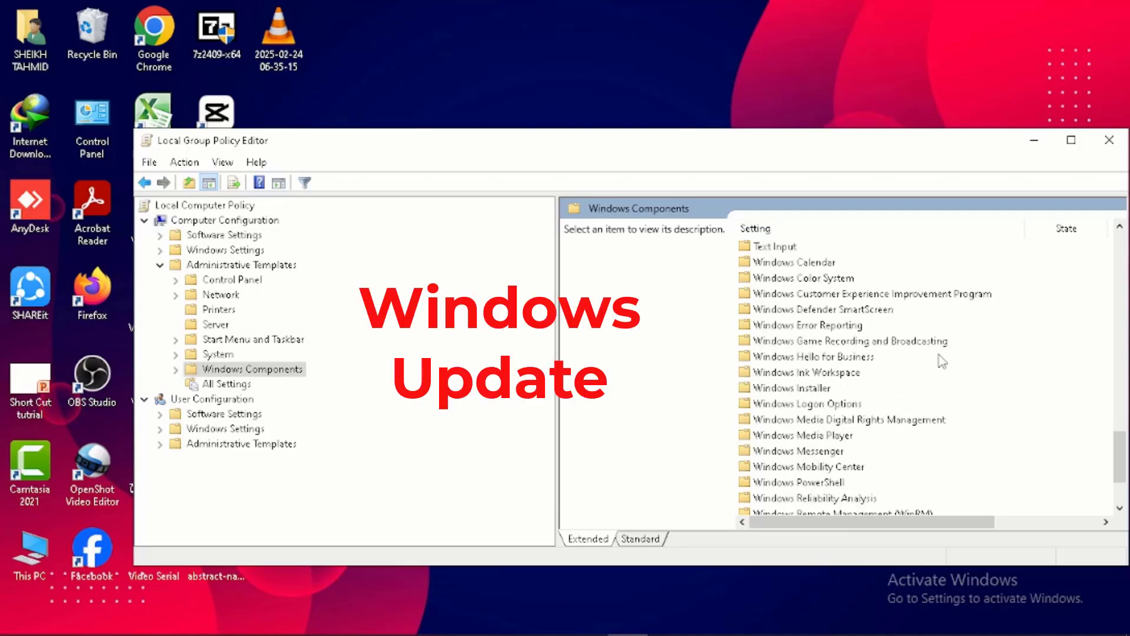
scroll(942, 360, "down", 2)
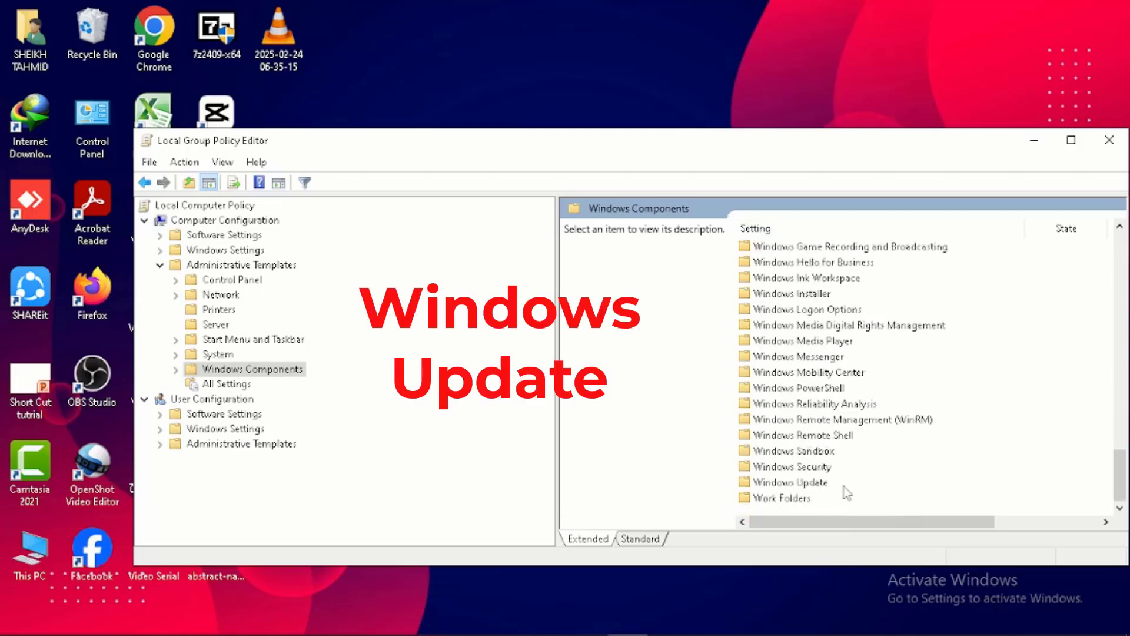
double_click(815, 483)
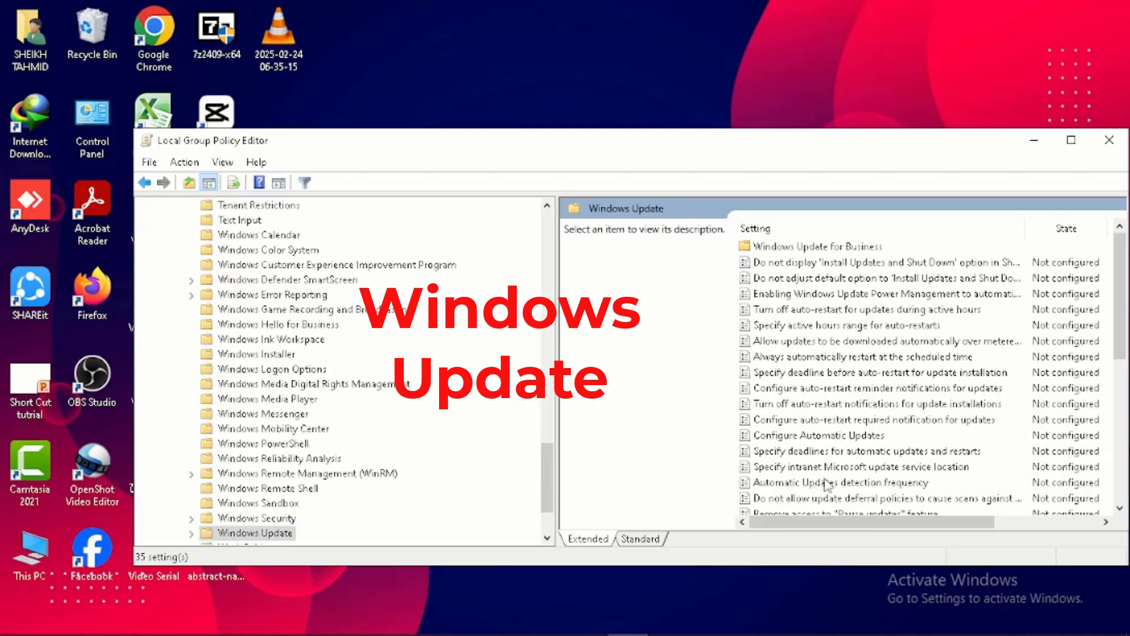
Set the policy "No auto-restart with logged on users for scheduled automatic updates installations" to Enabled and apply it
scroll(885, 415, "down", 6)
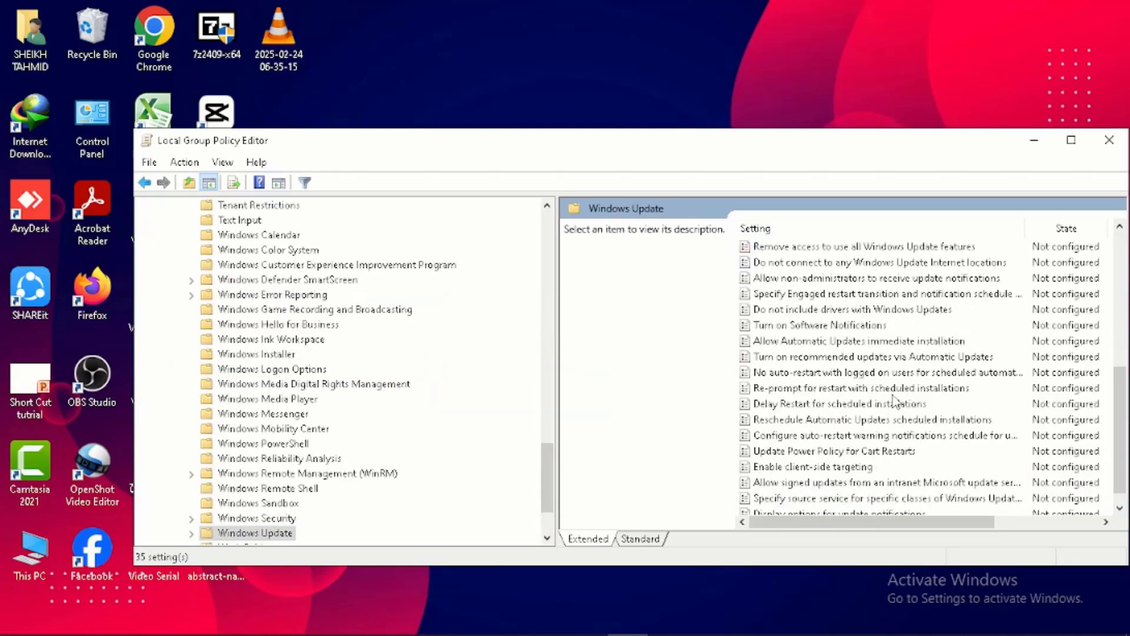
scroll(896, 402, "down", 1)
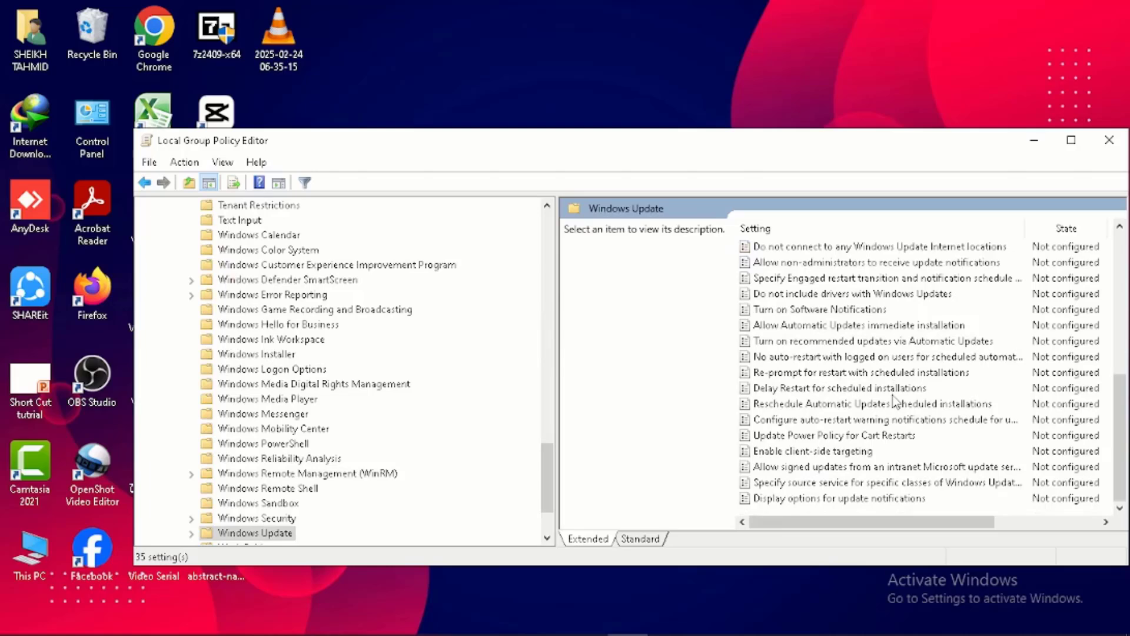
scroll(895, 402, "up", 2)
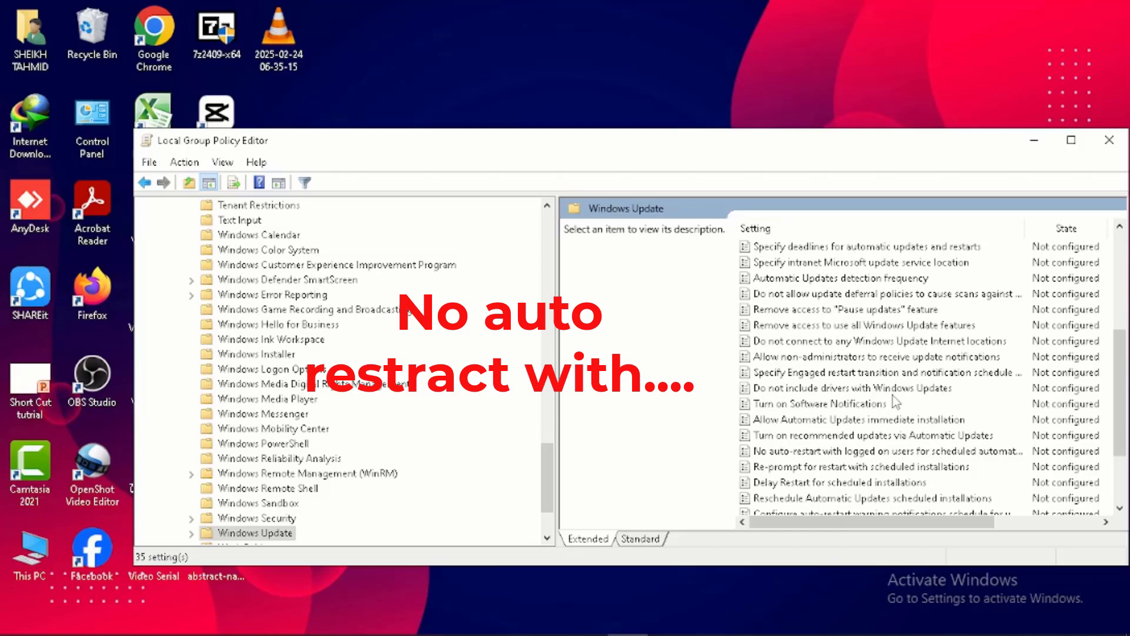
left_click(770, 453)
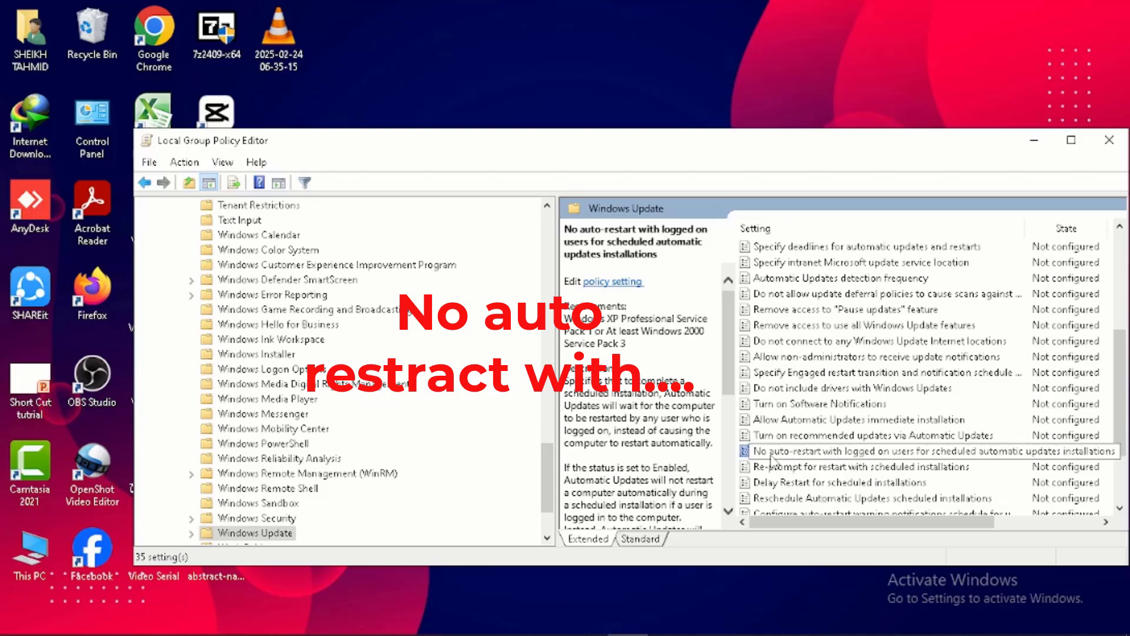
double_click(792, 452)
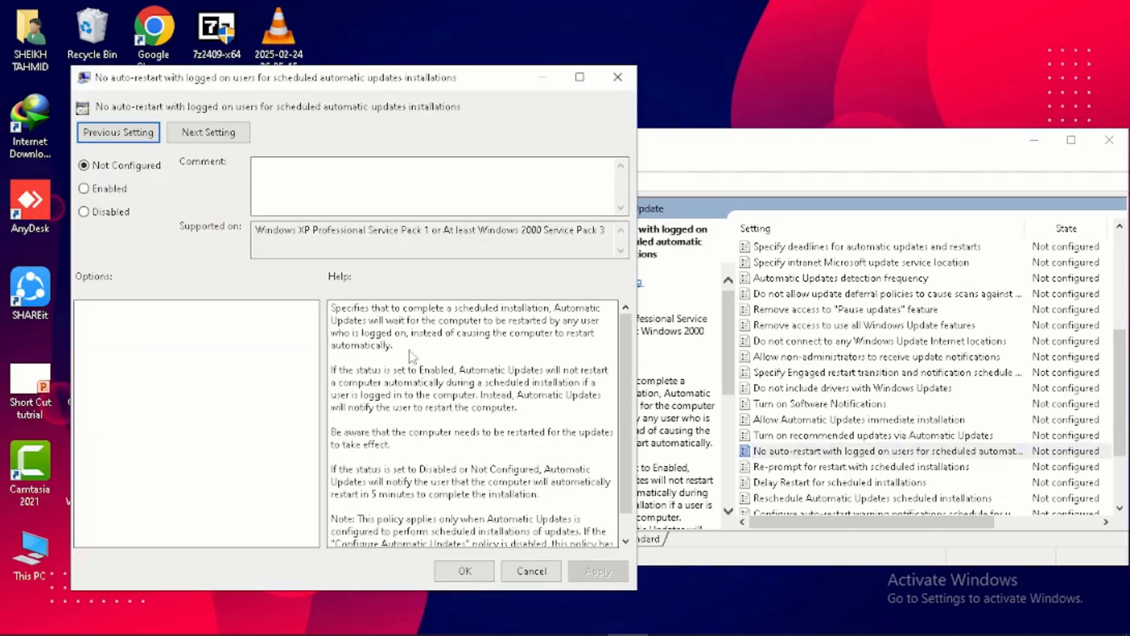
left_click_drag(377, 83, 554, 94)
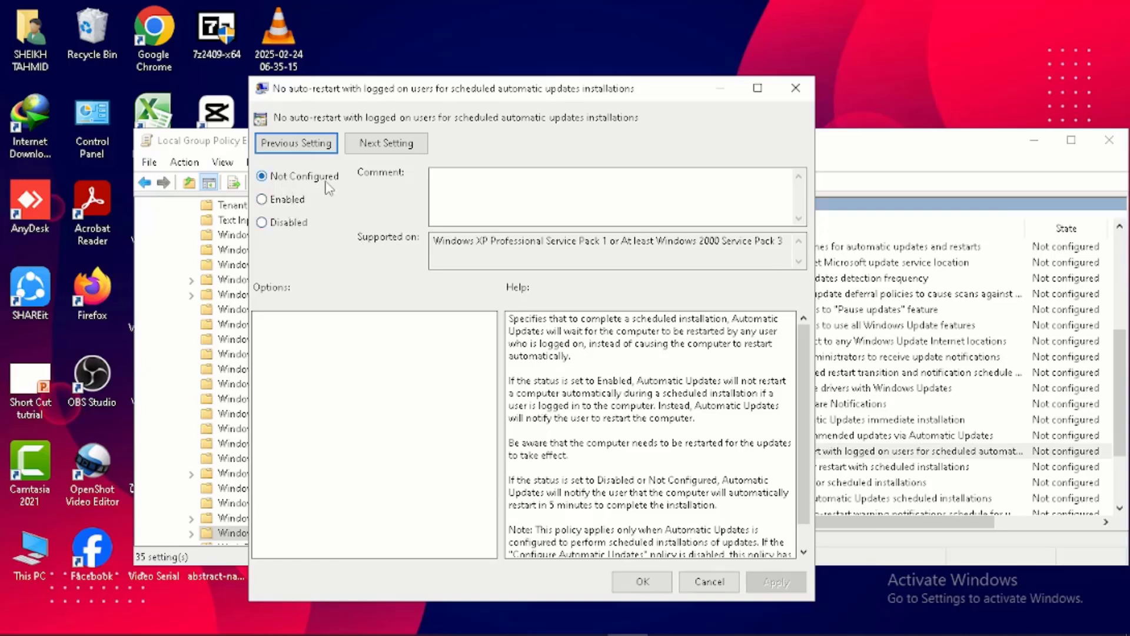
left_click(262, 201)
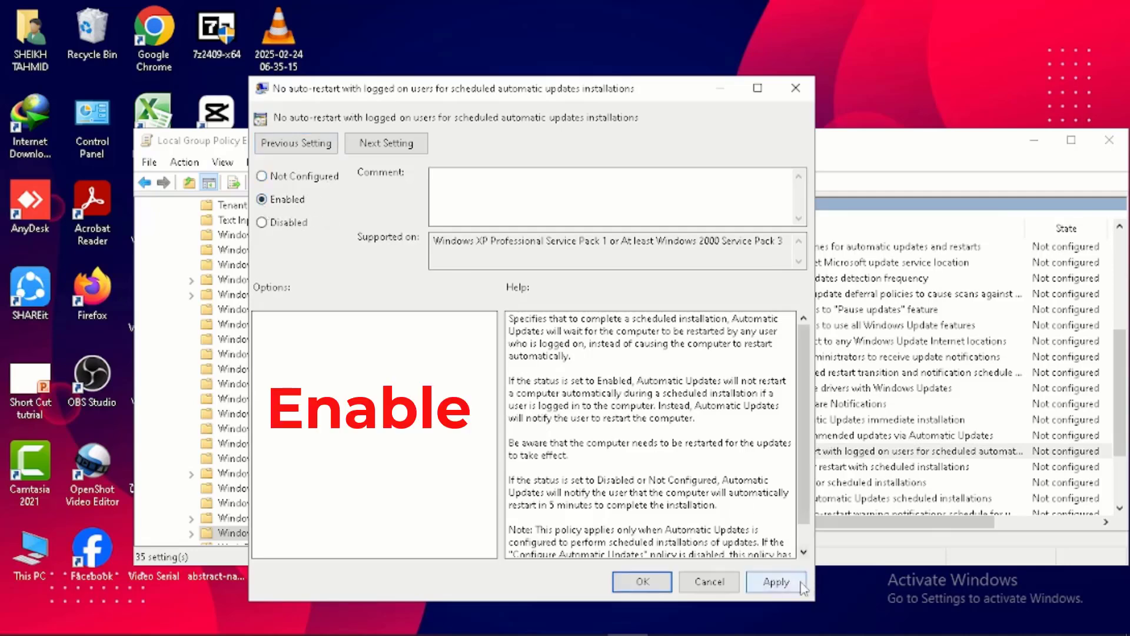
left_click(775, 581)
left_click(643, 583)
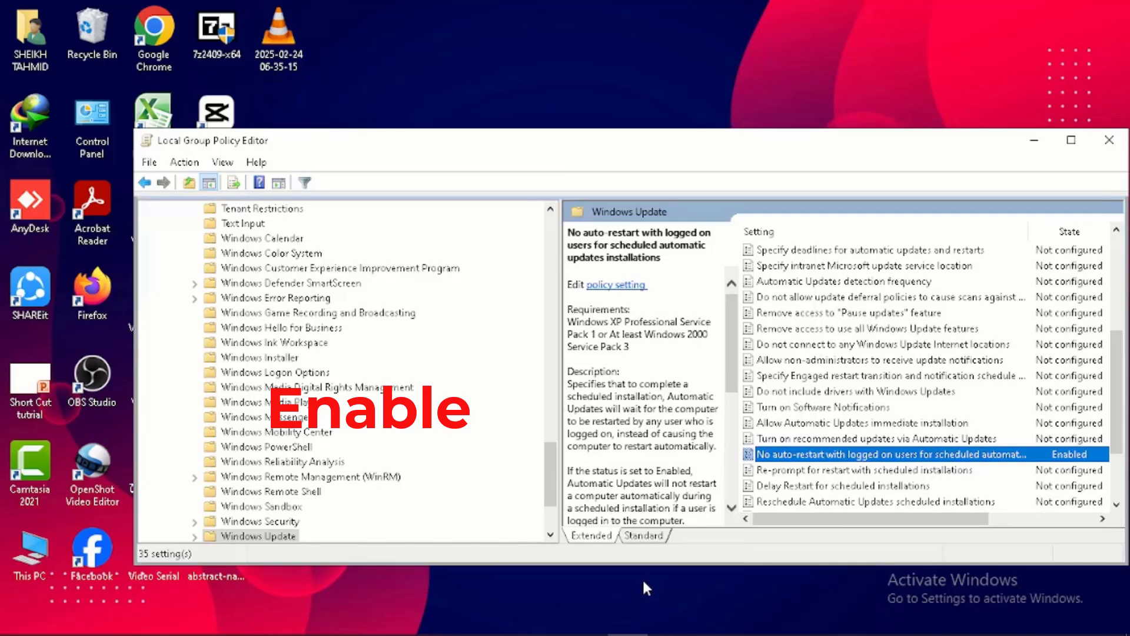
Close the Local Group Policy Editor and refresh the desktop
left_click_drag(875, 147, 766, 155)
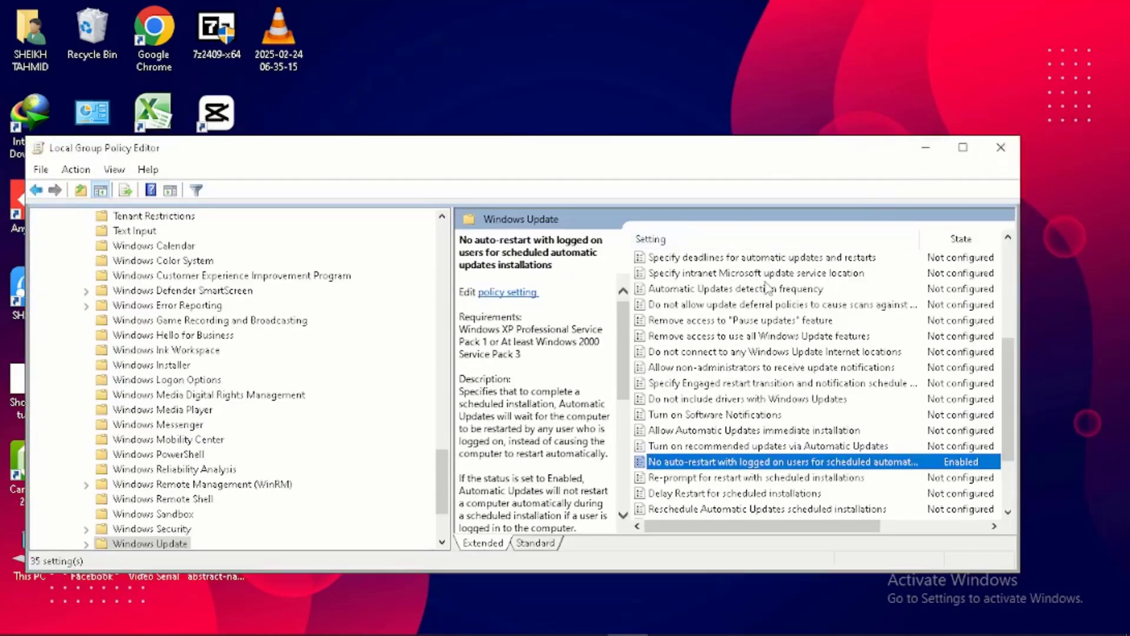
left_click(1002, 152)
right_click(680, 155)
left_click(685, 204)
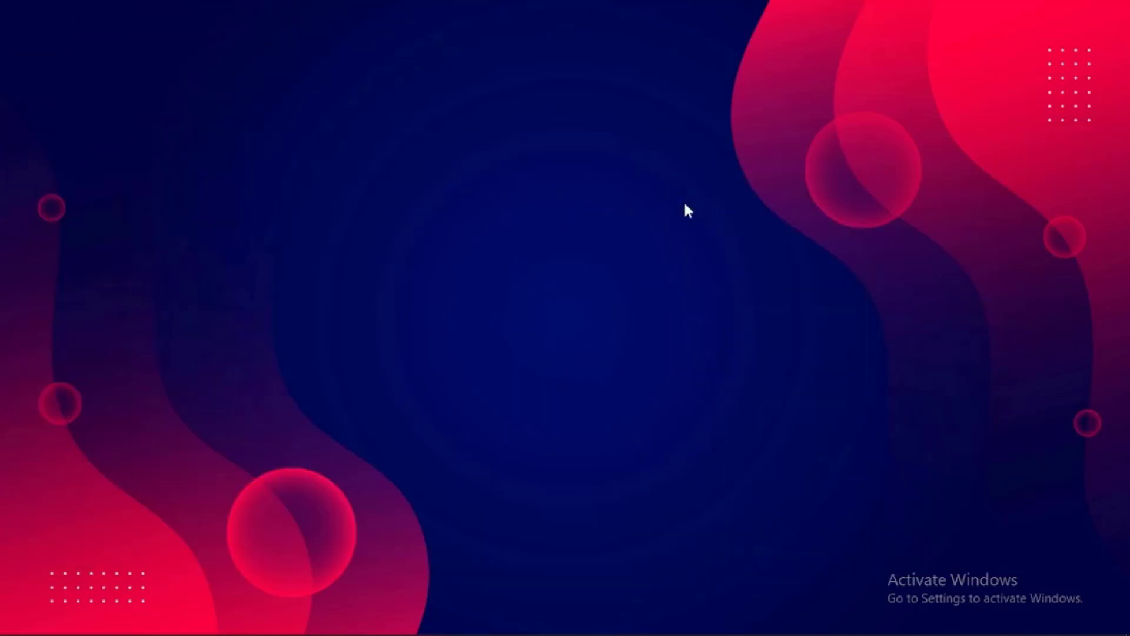
right_click(668, 198)
left_click(718, 247)
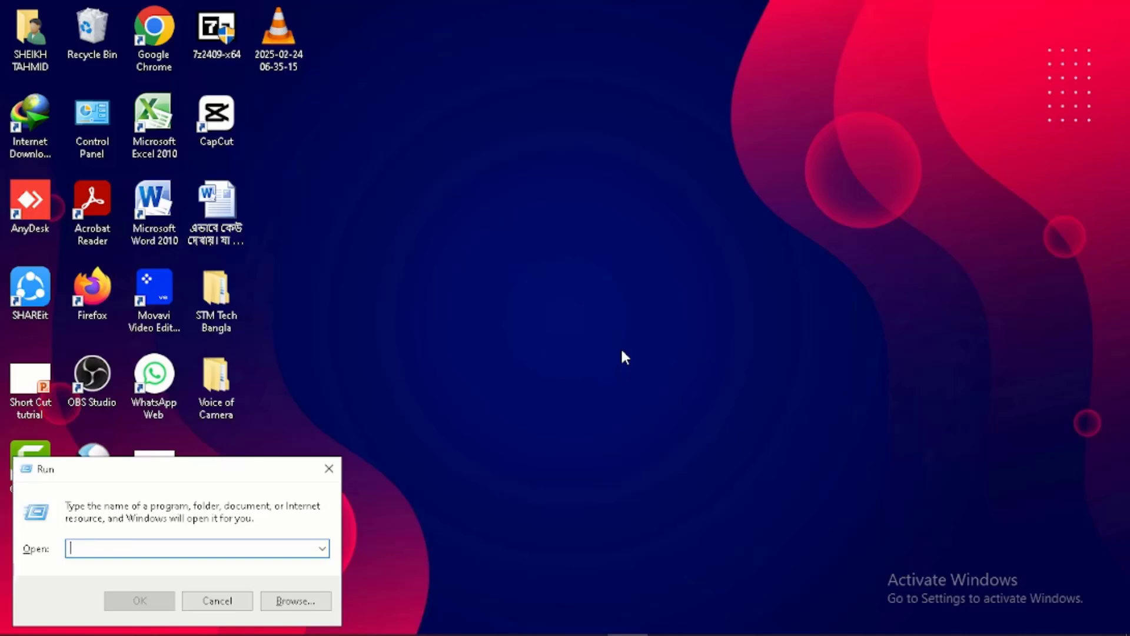
Run services.msc to open the Services console and maximize its window
type("s")
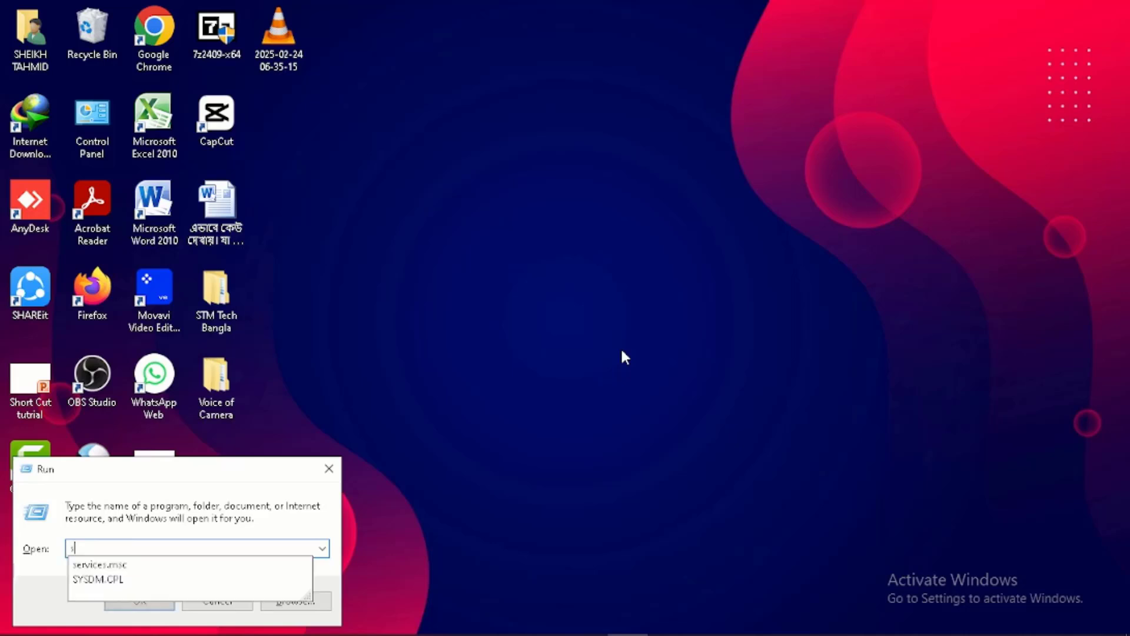
type("ervic")
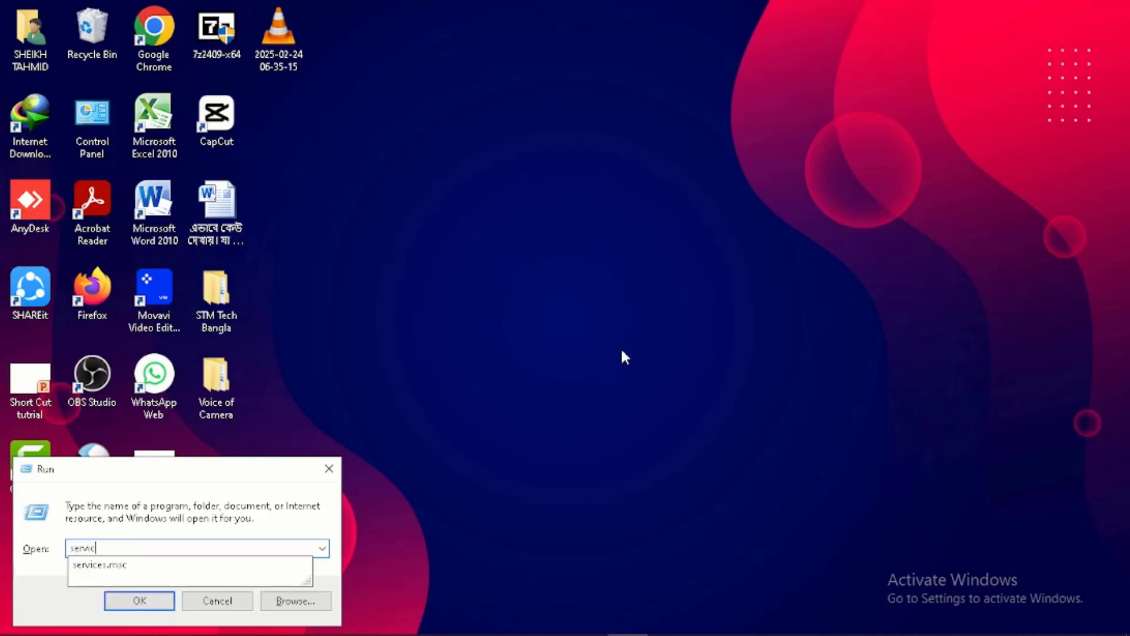
type("es.msc")
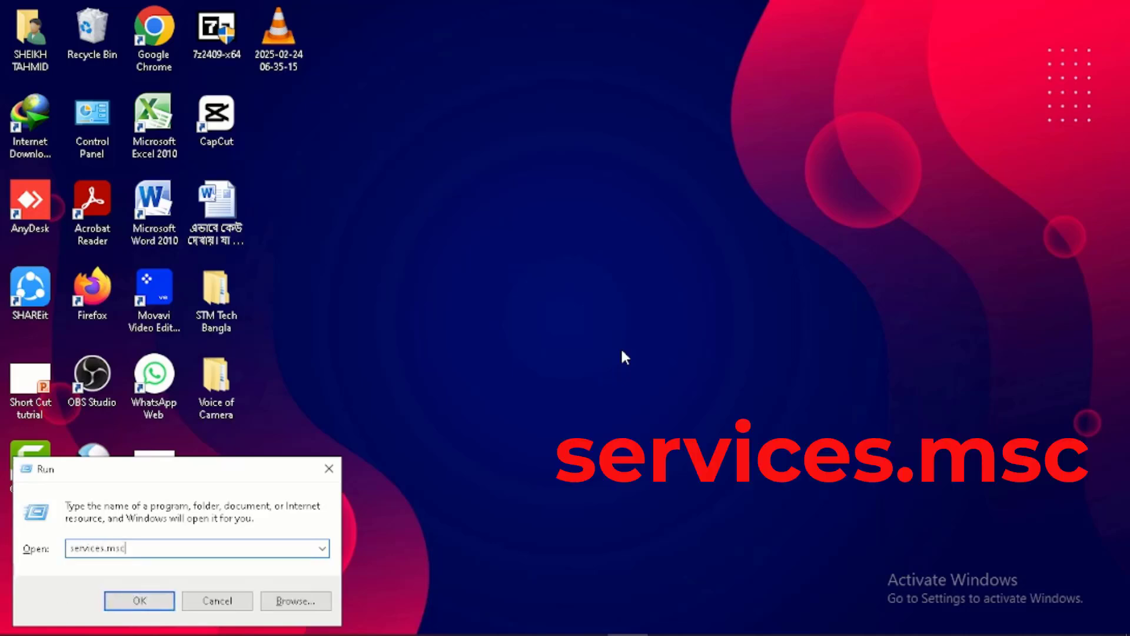
left_click(143, 599)
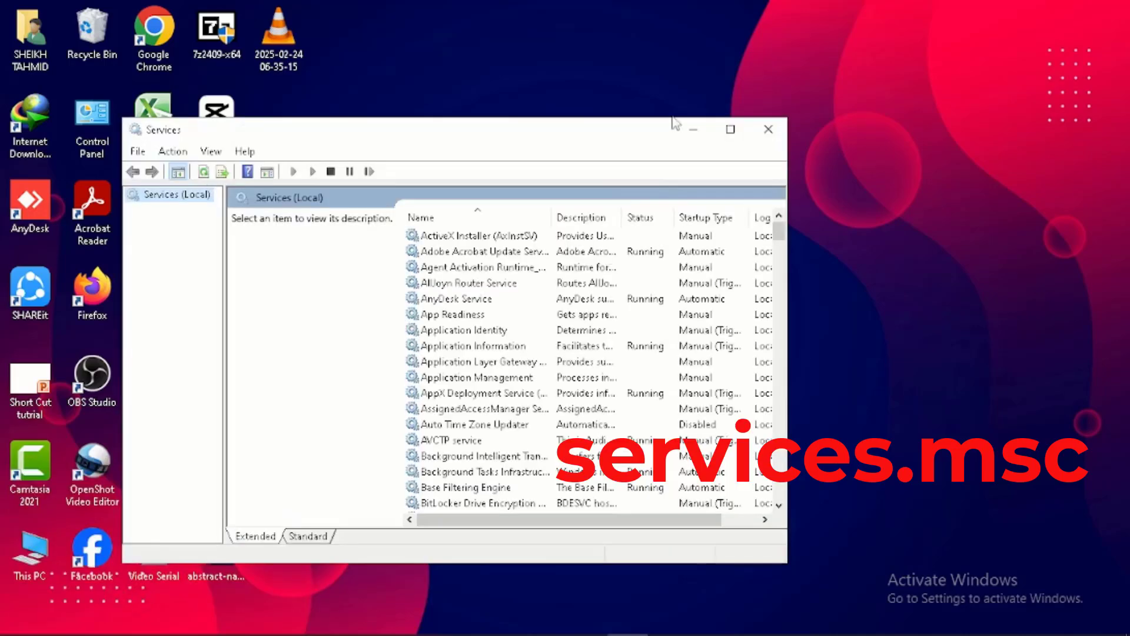
left_click(730, 129)
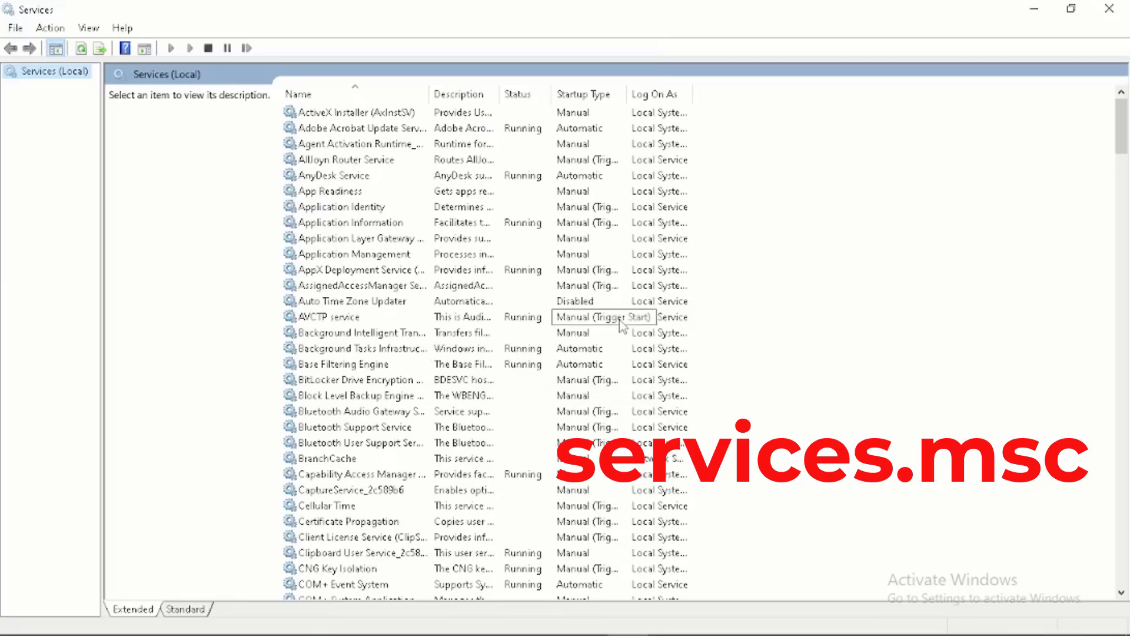
Locate the Windows License Manager Service in the services list and open its properties
scroll(619, 334, "down", 7)
scroll(619, 334, "down", 17)
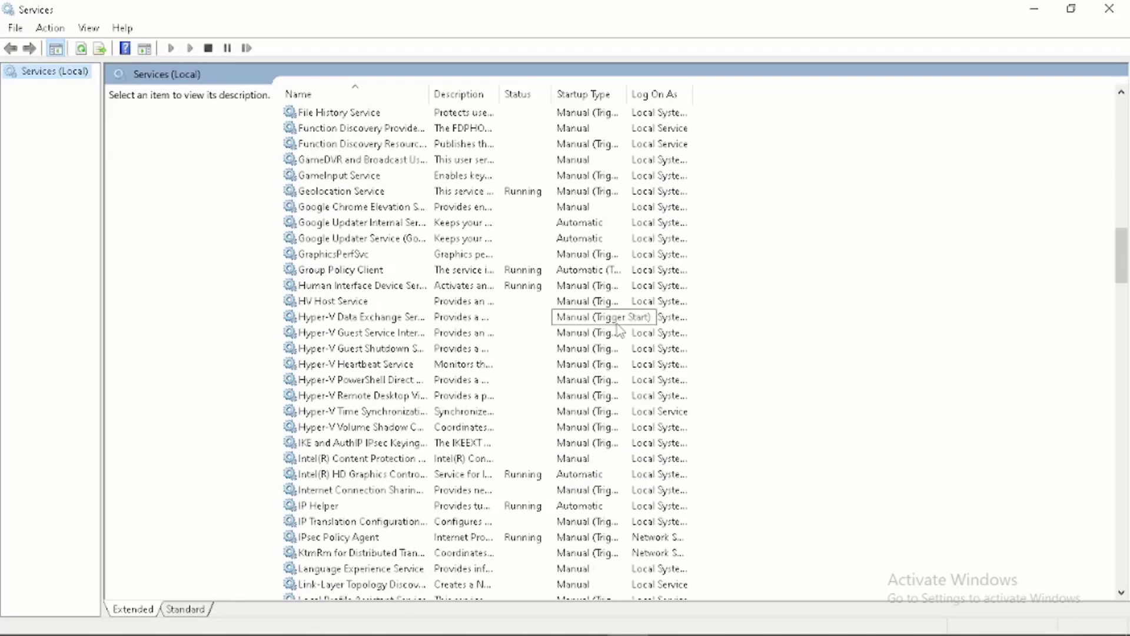
scroll(551, 352, "up", 20)
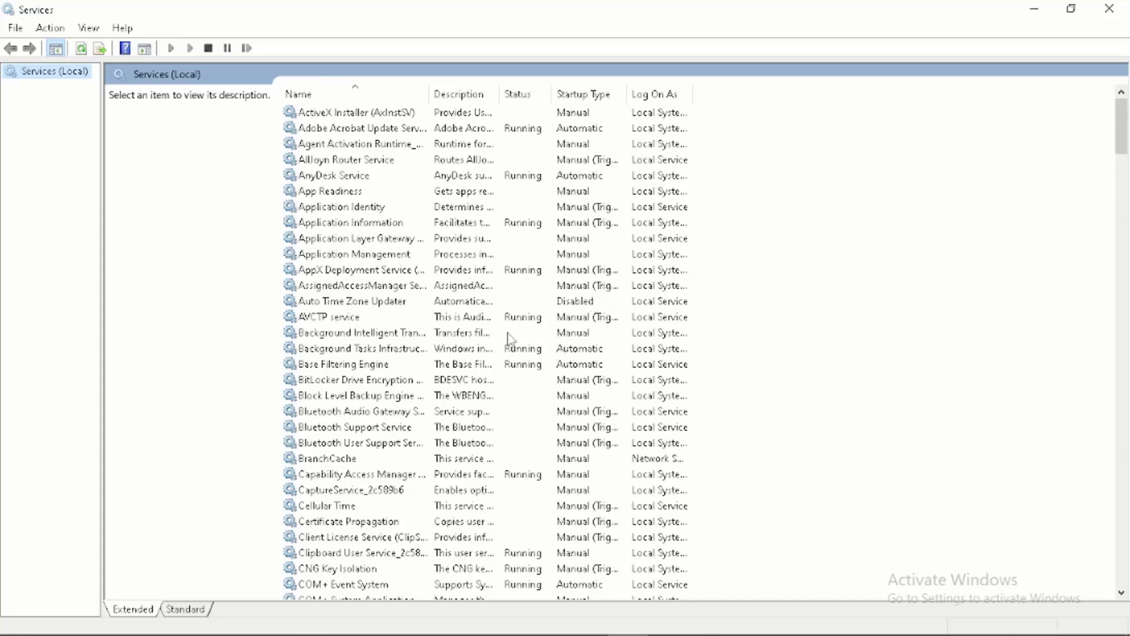
scroll(509, 339, "down", 12)
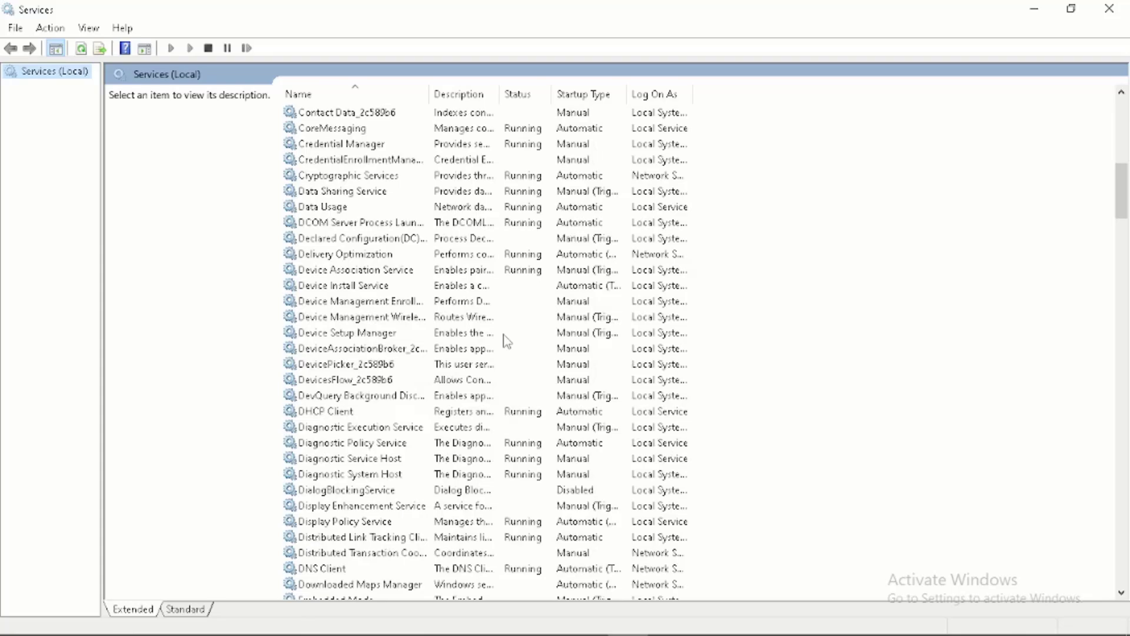
scroll(508, 340, "down", 20)
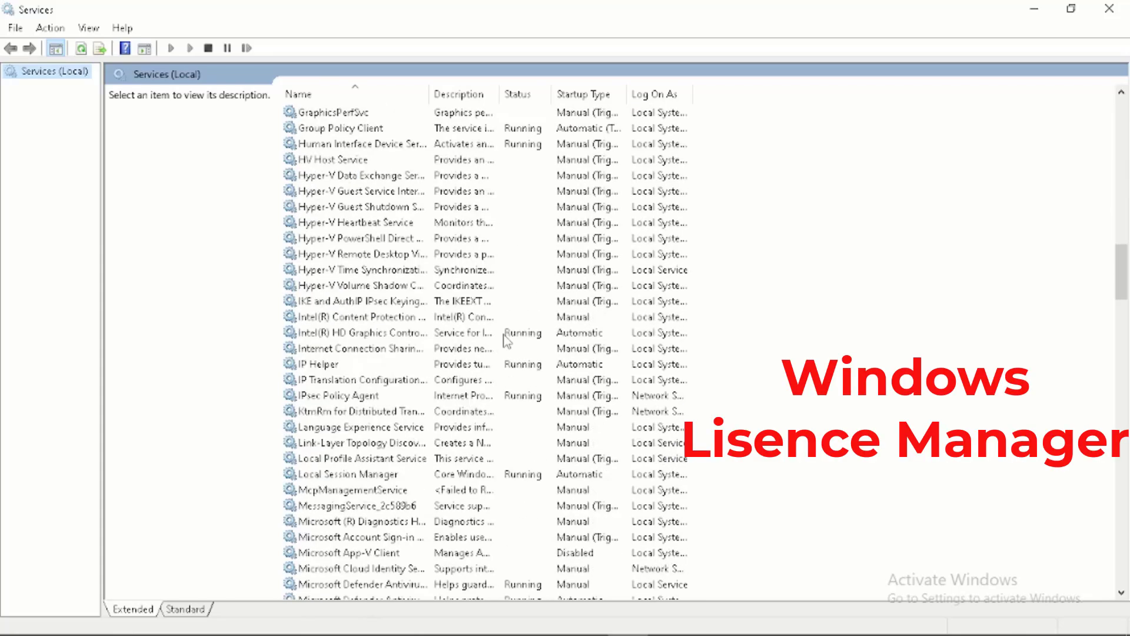
scroll(505, 338, "down", 20)
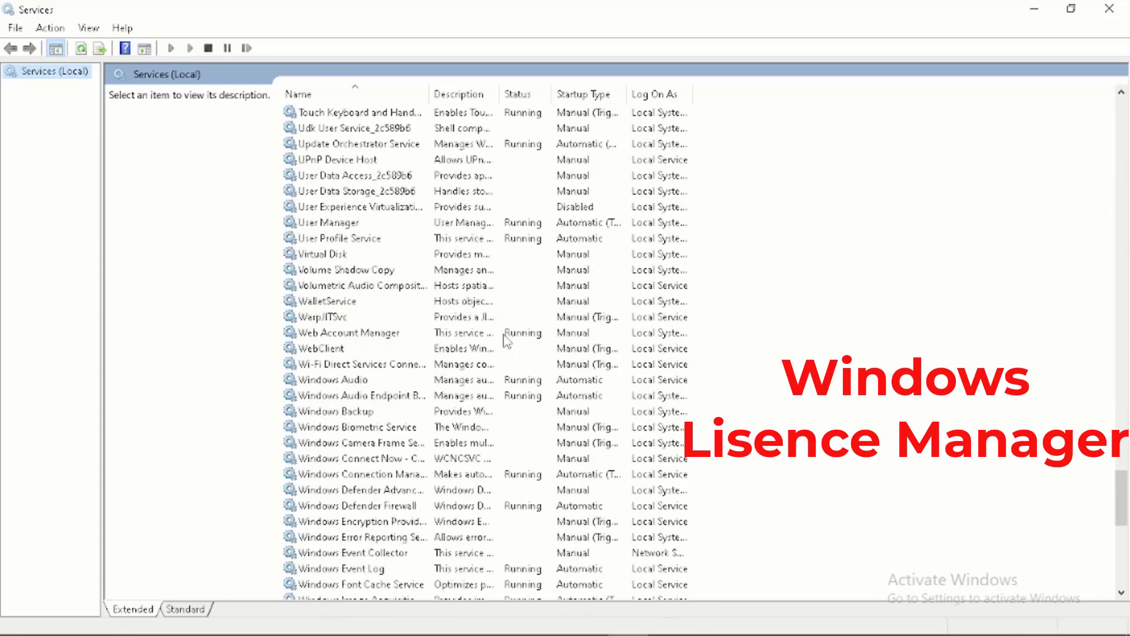
left_click(406, 269)
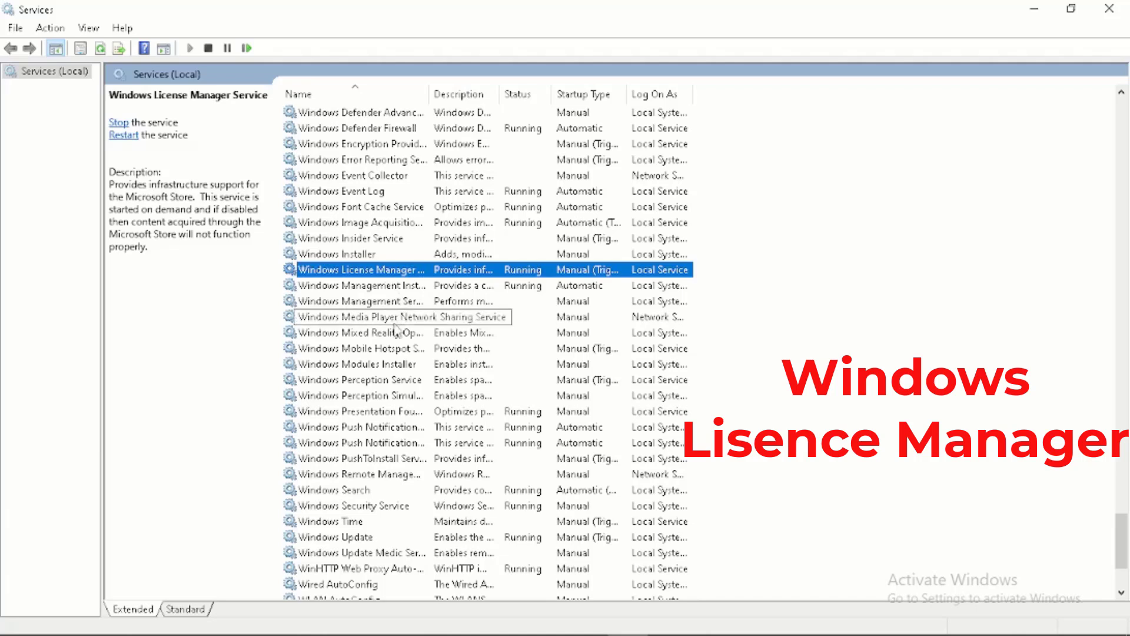
double_click(369, 274)
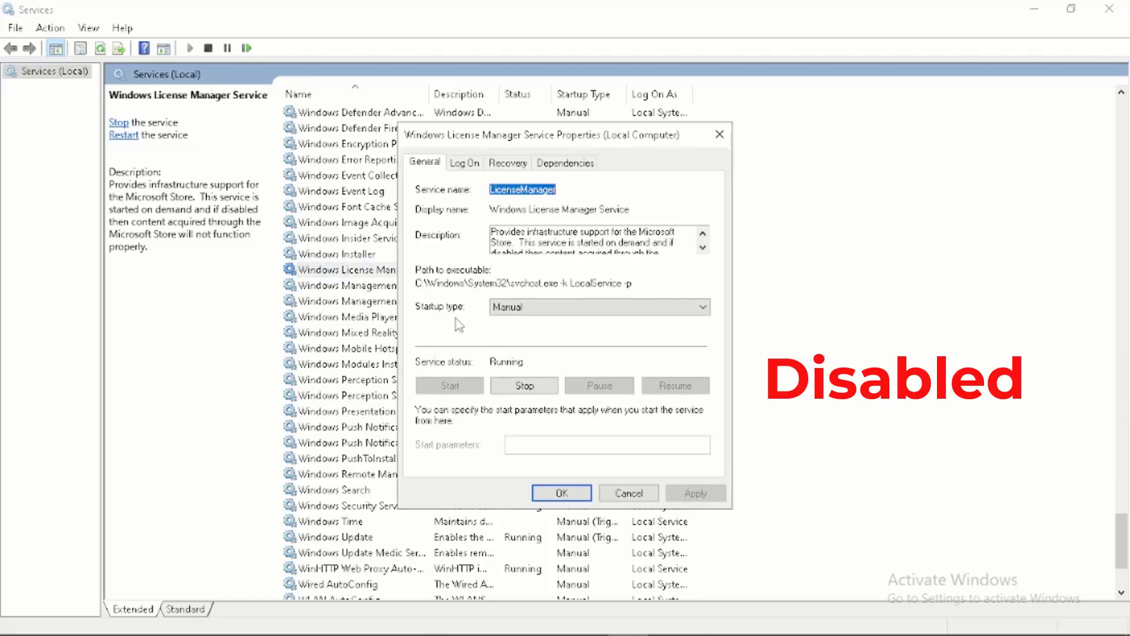
Set the Windows License Manager Service startup type to Disabled, apply the change and close its properties
left_click(506, 306)
left_click(512, 356)
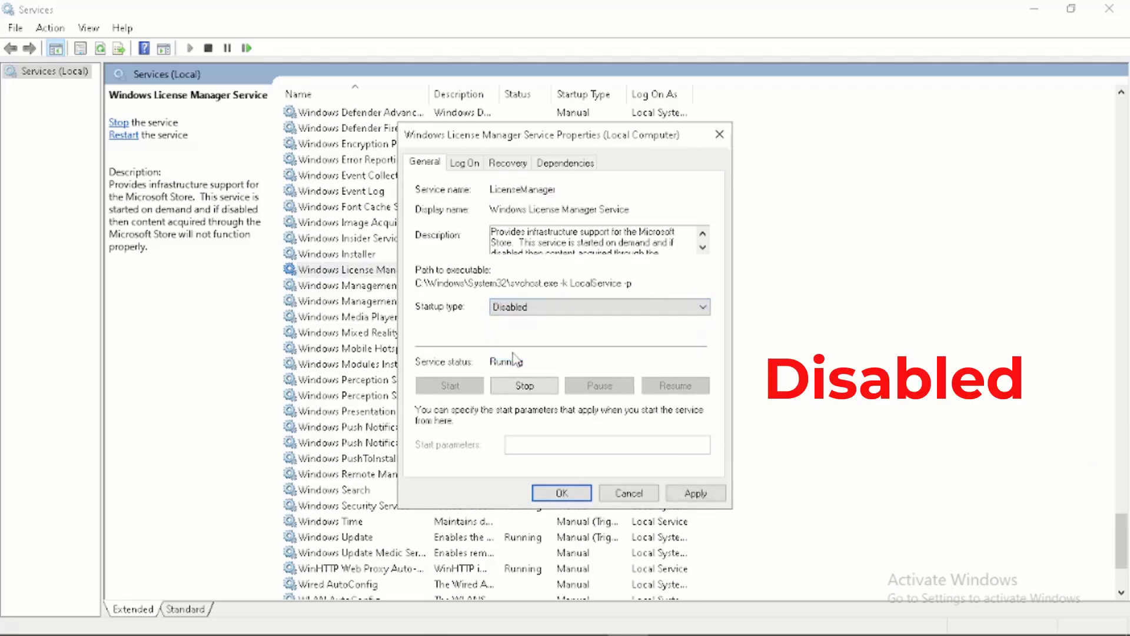
left_click(715, 492)
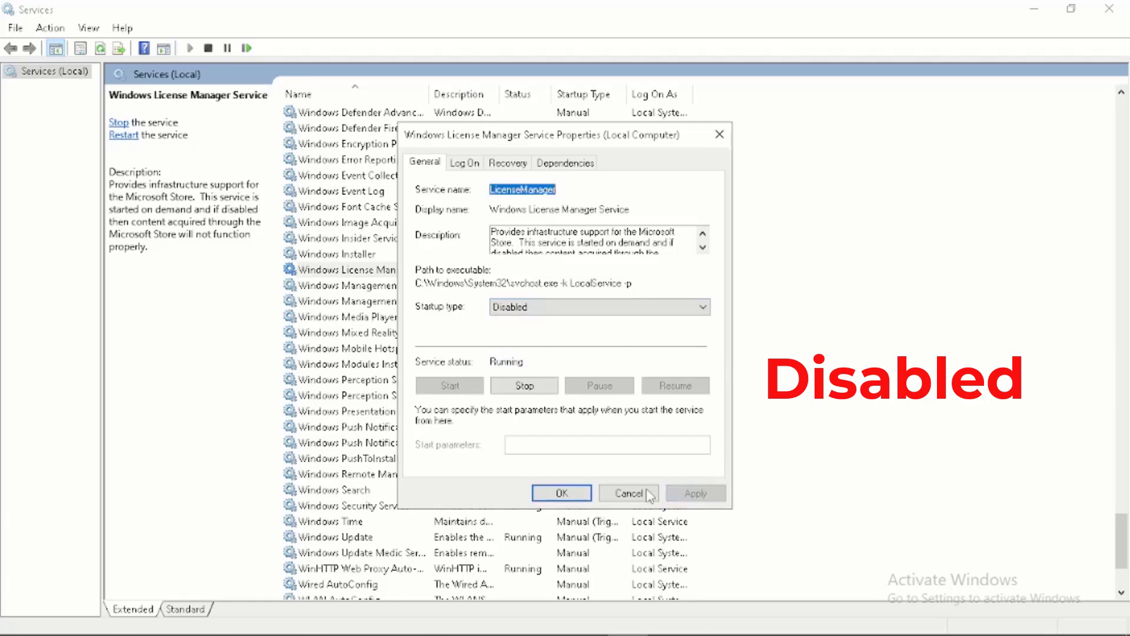
left_click(561, 492)
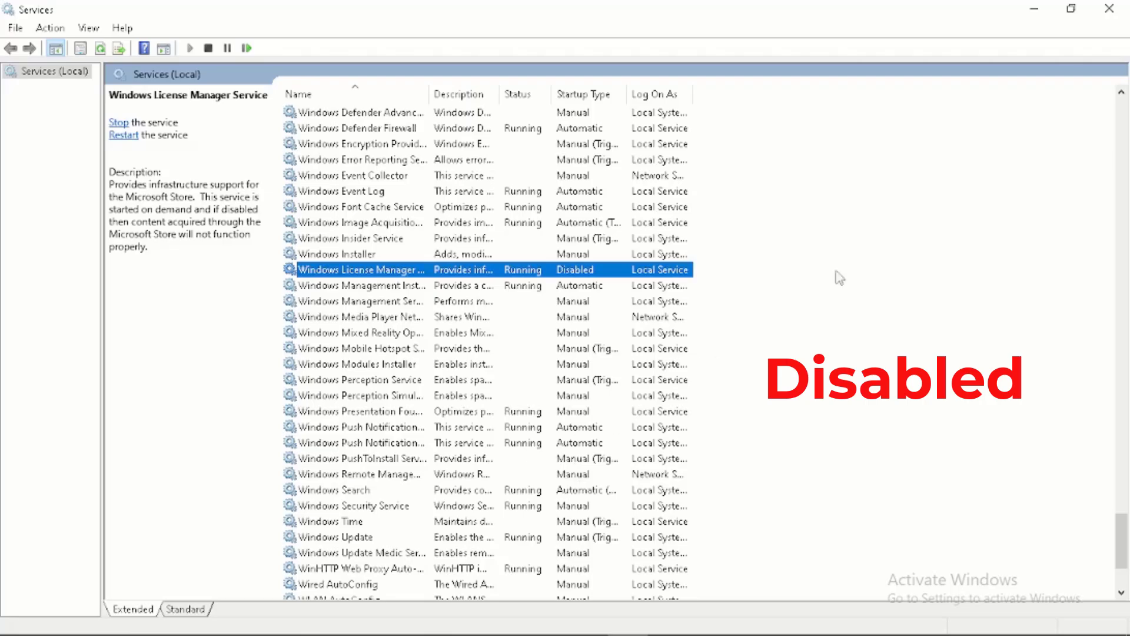
Close the Services console and refresh the desktop
left_click(1107, 9)
right_click(627, 113)
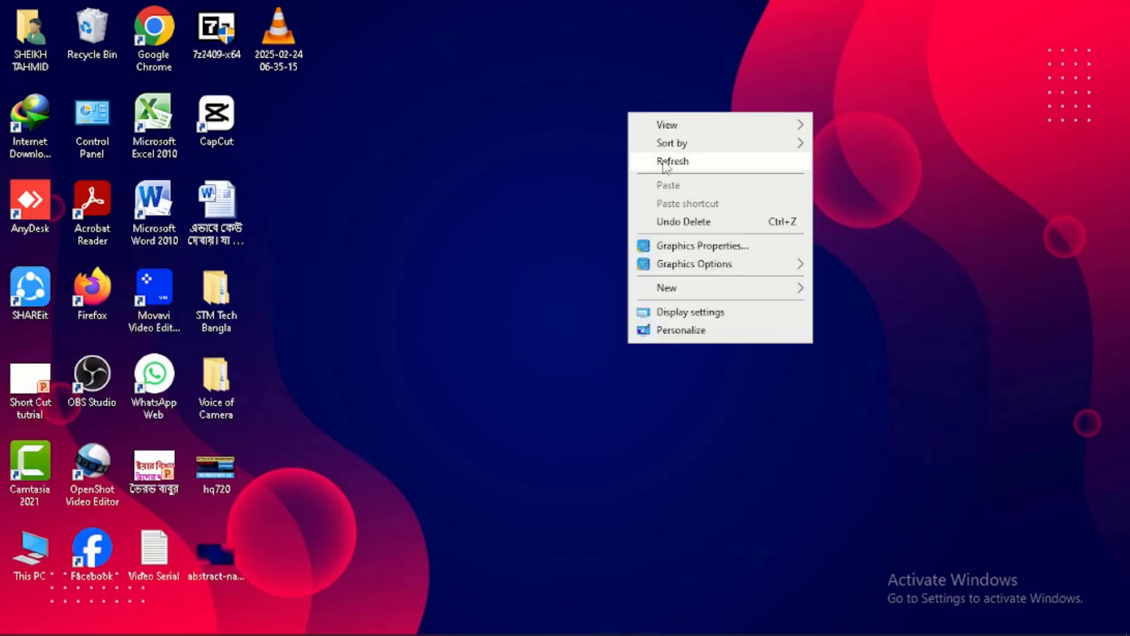
right_click(650, 154)
left_click(681, 205)
Select a 400x161 screenshot area around the Activate Windows watermark, draw a red arrow toward it, and discard the capture
mouse_move(849, 612)
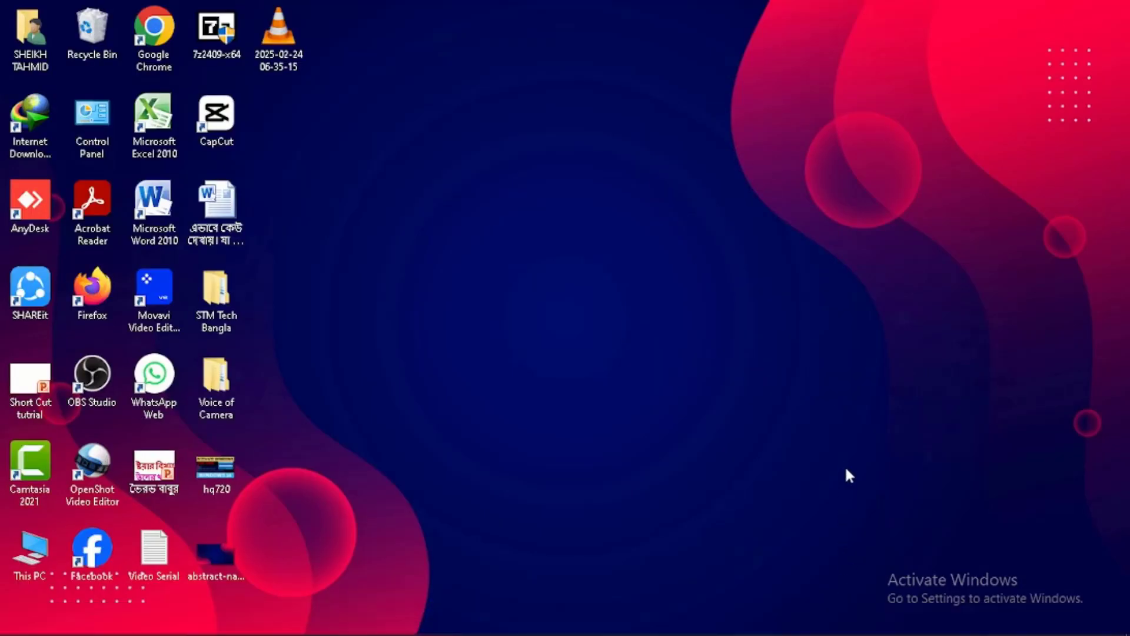
key("Print")
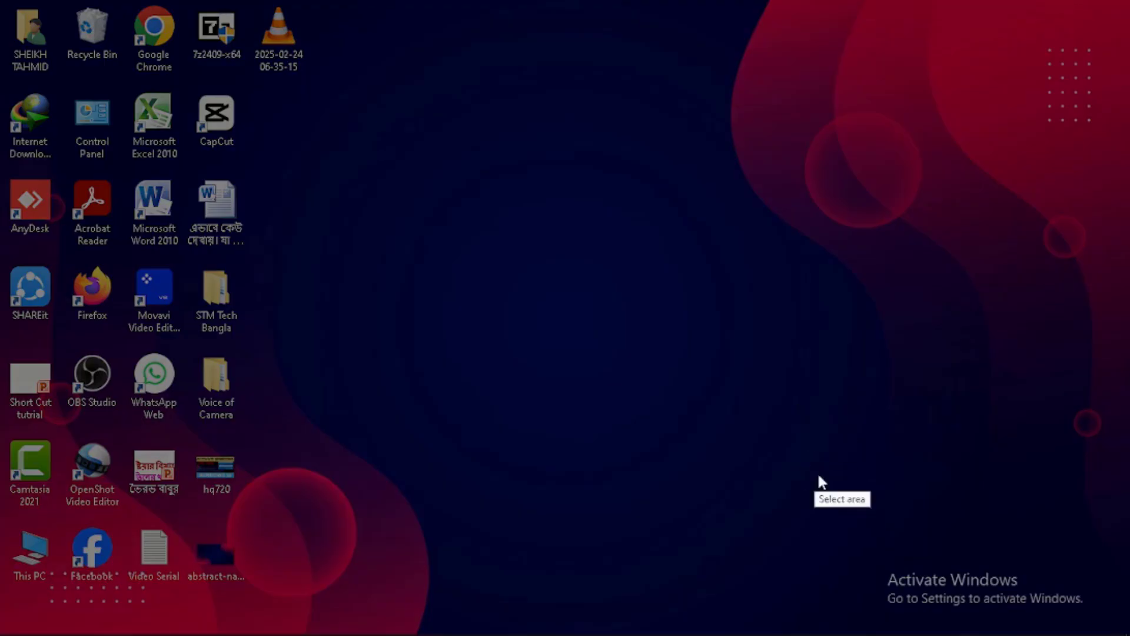
mouse_move(799, 499)
left_mouse_down()
mouse_move(845, 540)
mouse_move(1126, 630)
left_mouse_up()
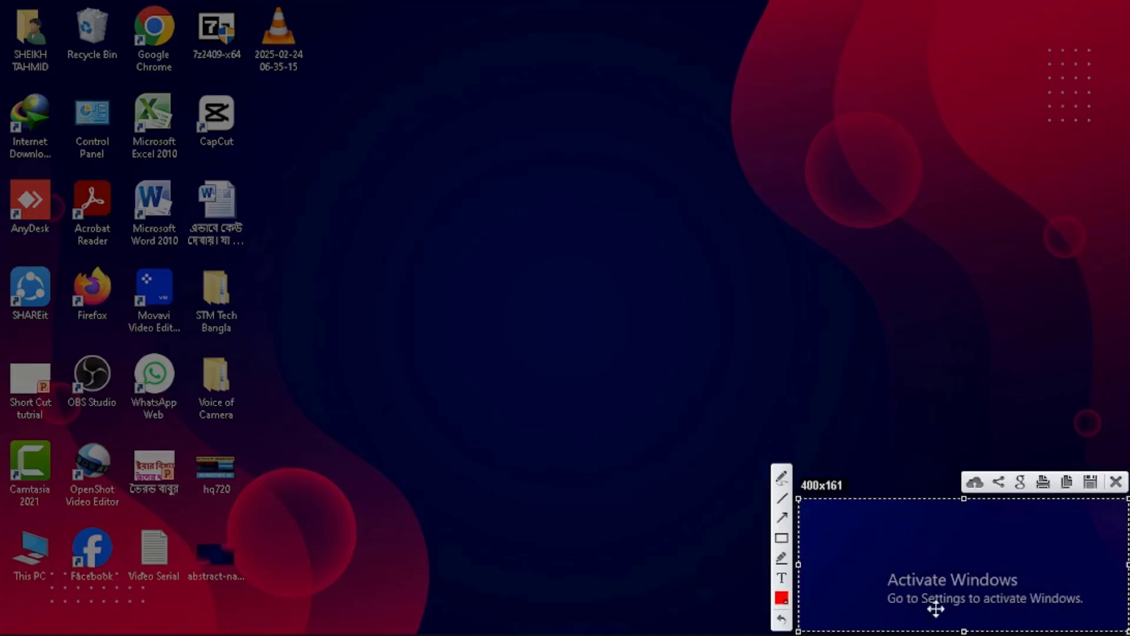
left_click(782, 518)
mouse_move(579, 582)
left_mouse_down()
mouse_move(944, 598)
mouse_move(925, 623)
left_mouse_up()
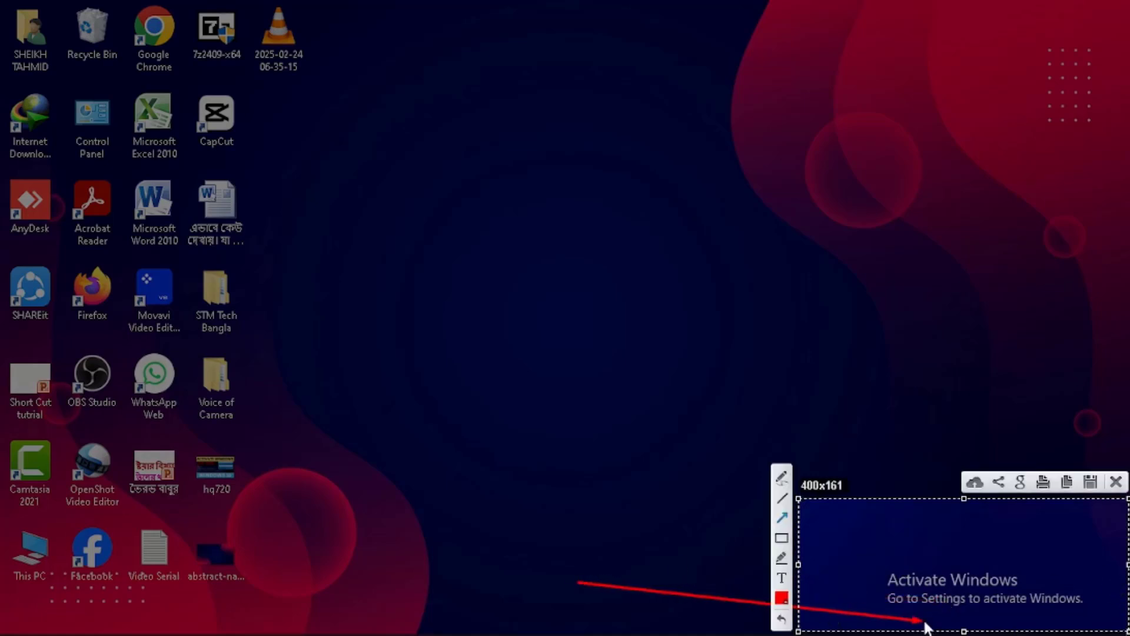
left_click(1112, 484)
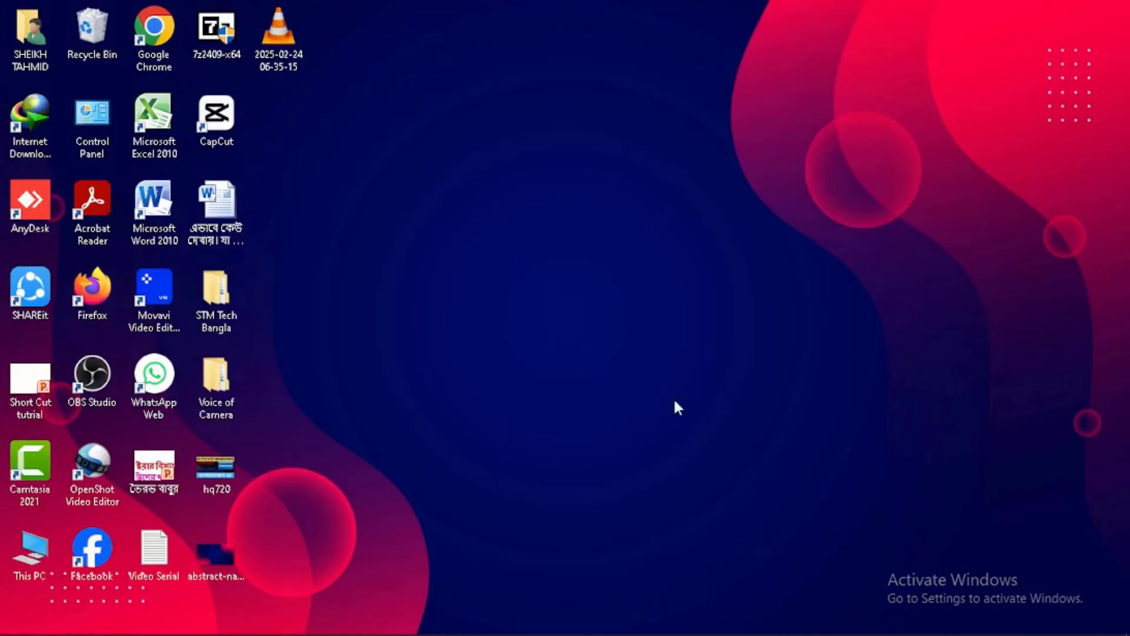
right_click(643, 304)
right_click(591, 327)
left_click(635, 377)
right_click(584, 182)
left_click(606, 231)
right_click(558, 215)
left_click(530, 209)
right_click(529, 206)
left_click(585, 254)
left_click_drag(783, 490, 1126, 634)
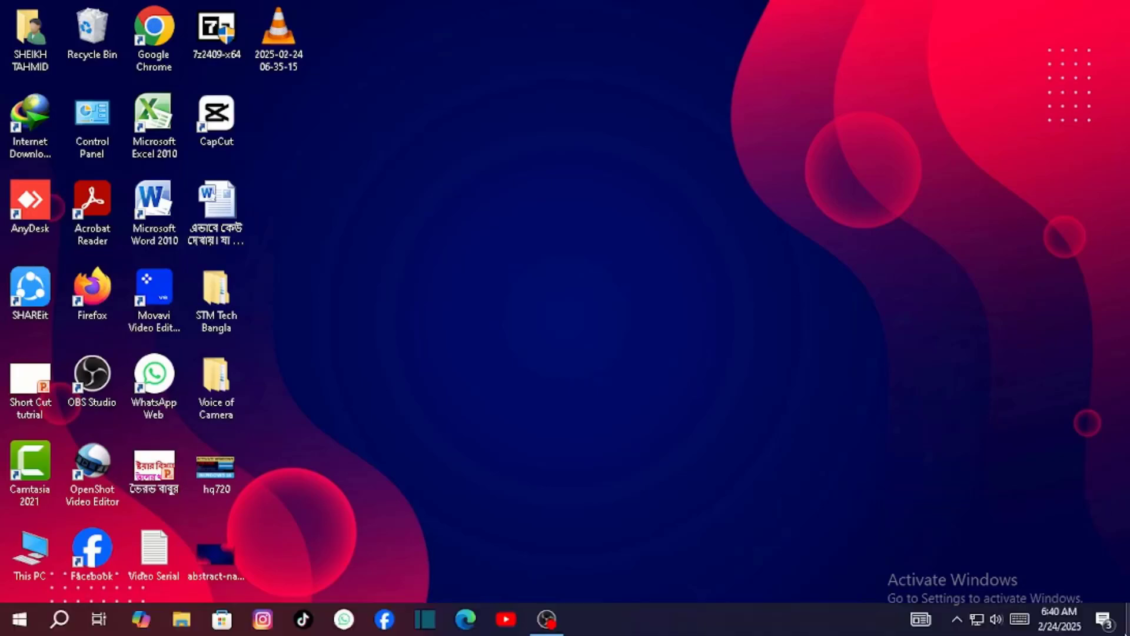
left_click(547, 619)
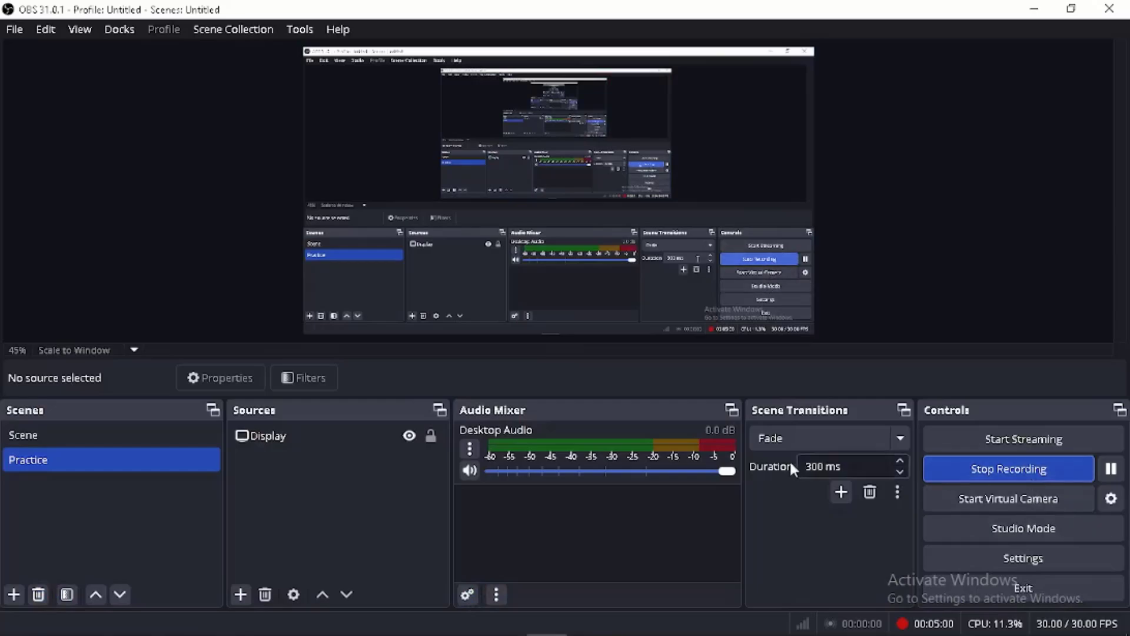
left_click(1034, 9)
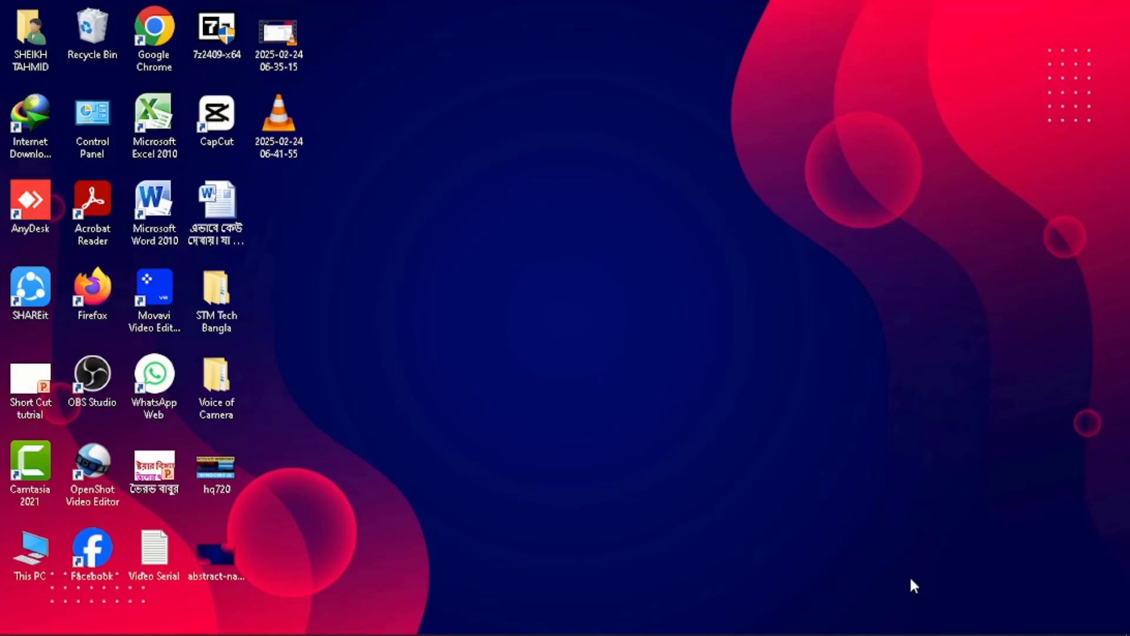
left_click_drag(866, 477, 1127, 632)
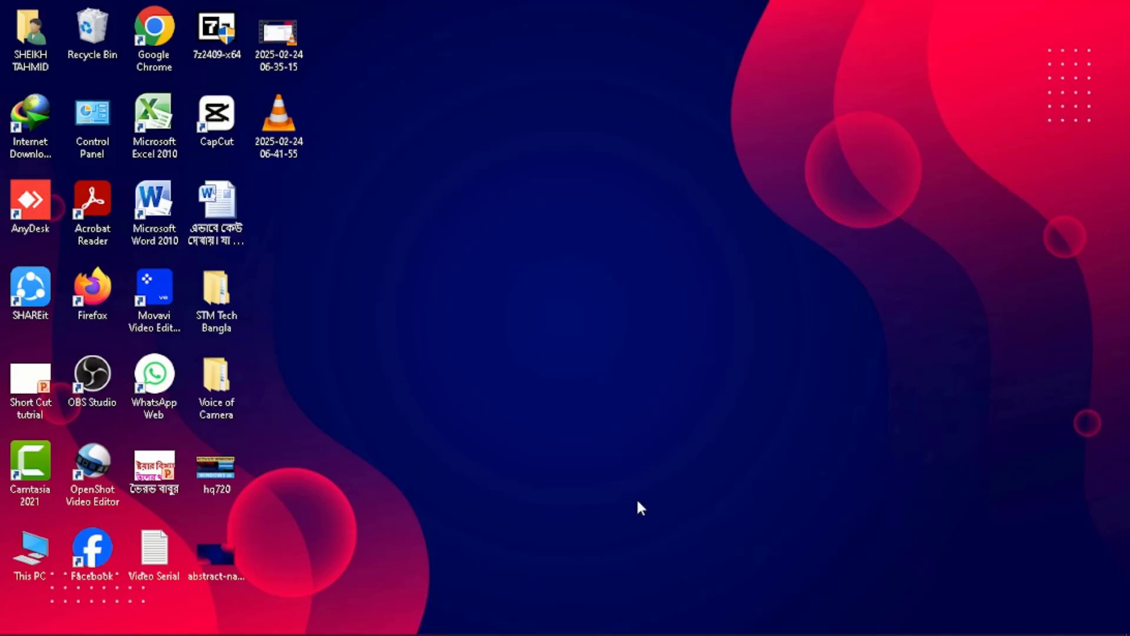